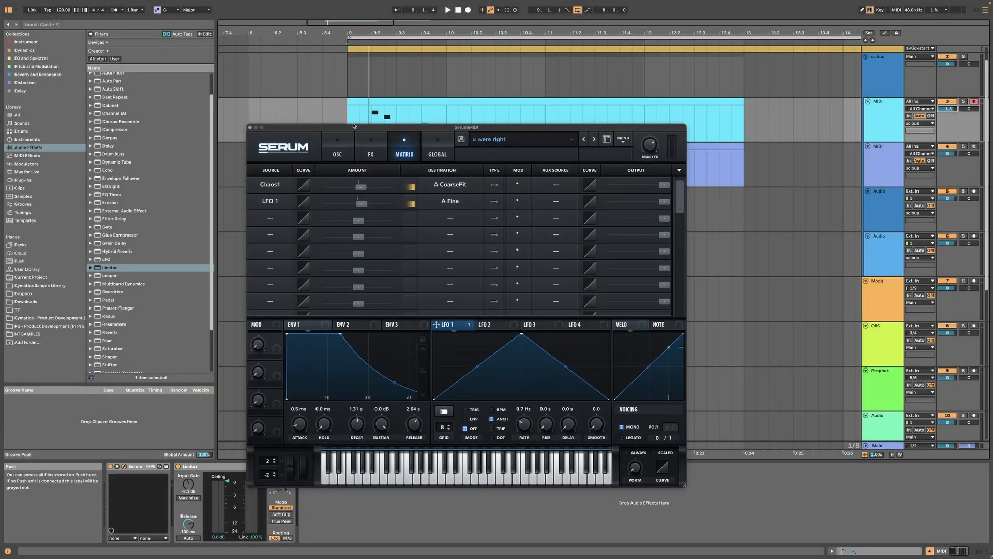
# Play the MIDI clip from bar 9 with the "u were right" preset and examine its oscillator settings.
pyautogui.click(349, 115)
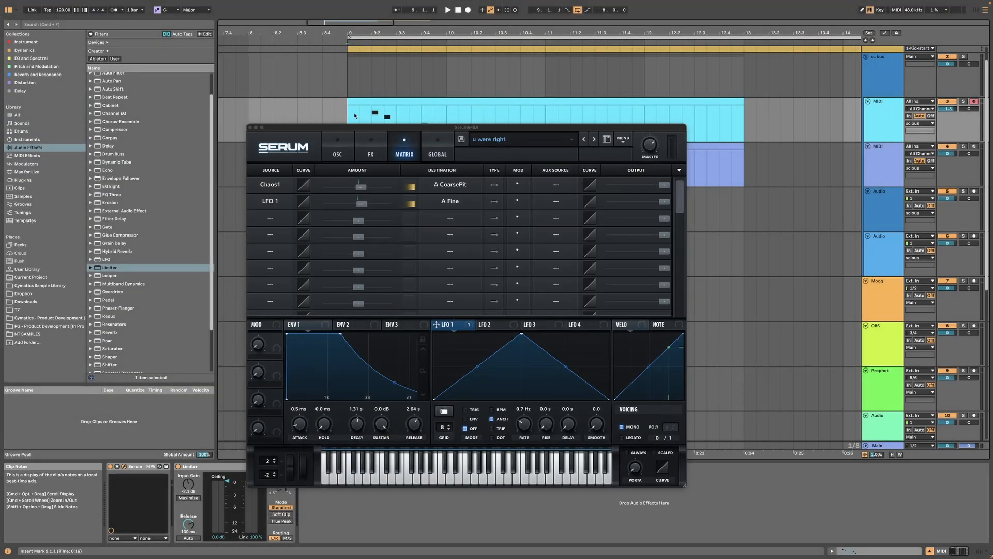
pyautogui.moveTo(368, 132)
pyautogui.mouseDown()
pyautogui.moveTo(386, 153)
pyautogui.moveTo(375, 149)
pyautogui.mouseUp()
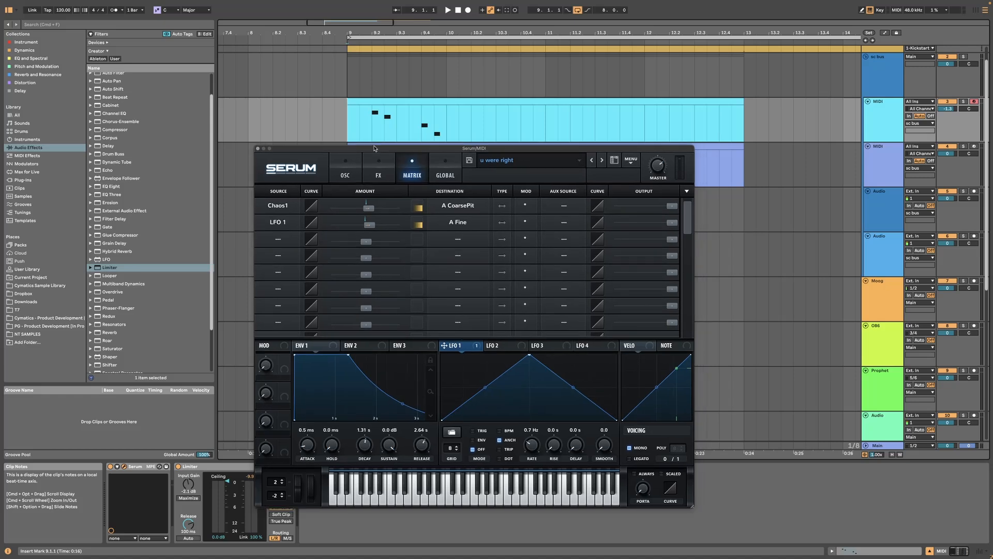
pyautogui.press('space')
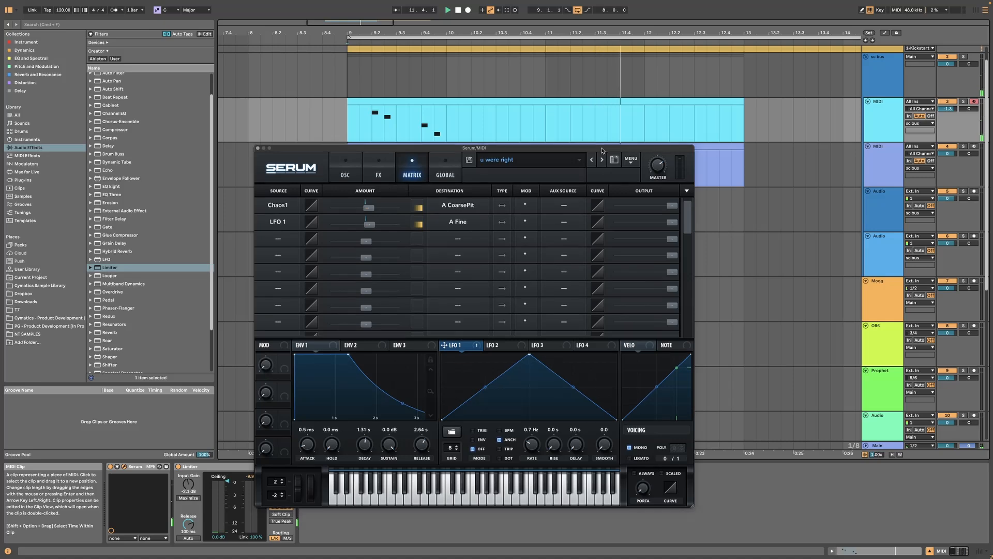
pyautogui.moveTo(656, 149); pyautogui.dragTo(664, 139)
pyautogui.click(364, 165)
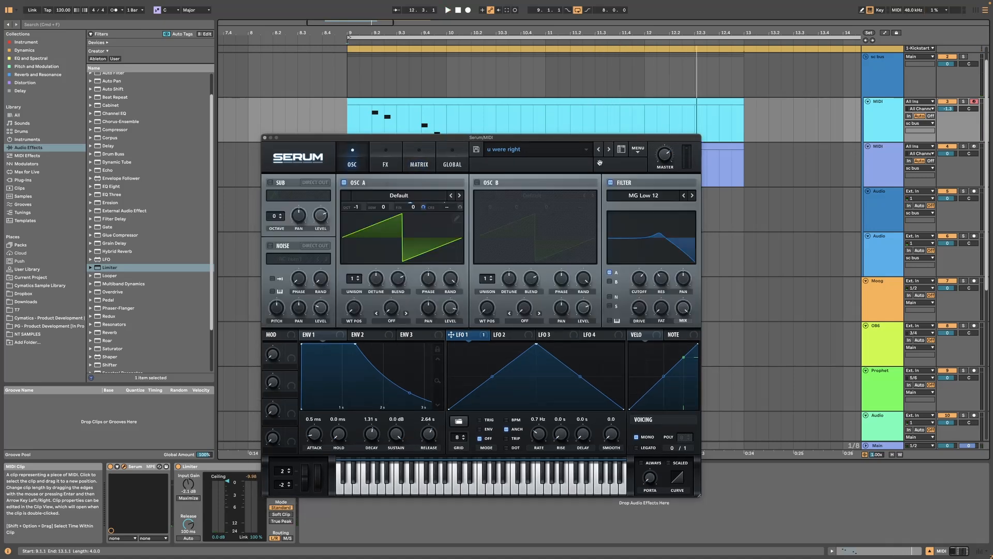
pyautogui.moveTo(574, 160); pyautogui.dragTo(588, 144)
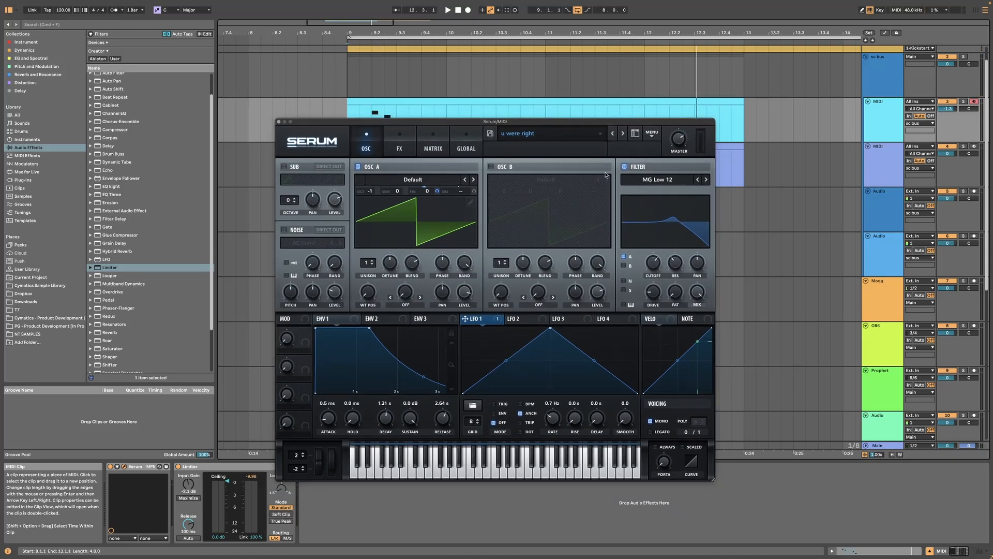
pyautogui.moveTo(538, 124); pyautogui.dragTo(543, 106)
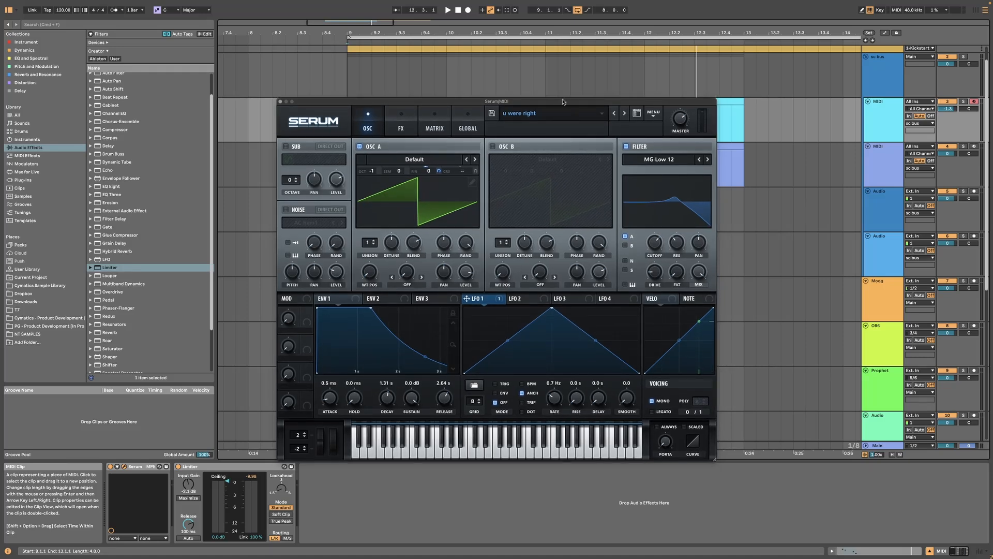
pyautogui.moveTo(563, 101); pyautogui.dragTo(565, 100)
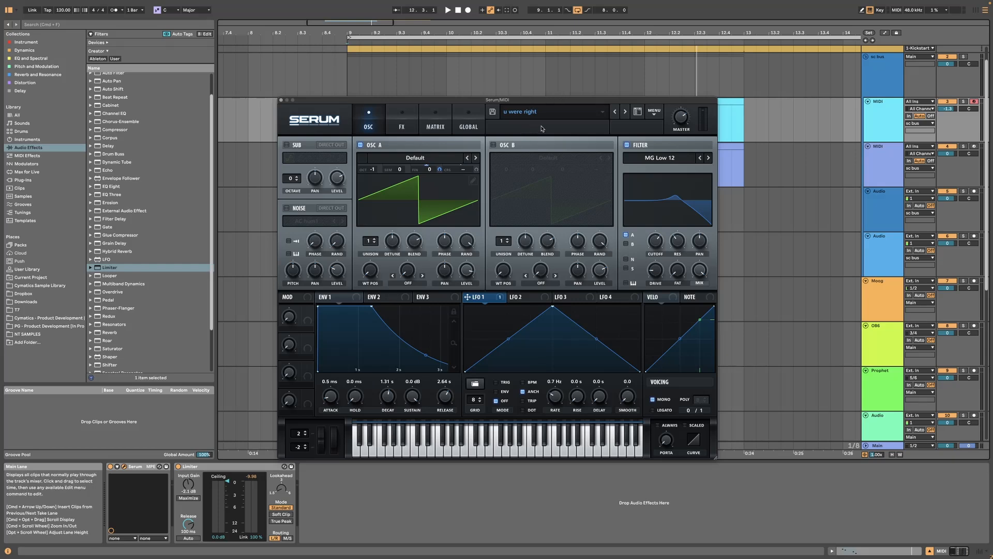
# Reset the synth to its Init preset.
pyautogui.click(651, 112)
pyautogui.click(672, 155)
pyautogui.moveTo(549, 102); pyautogui.dragTo(527, 86)
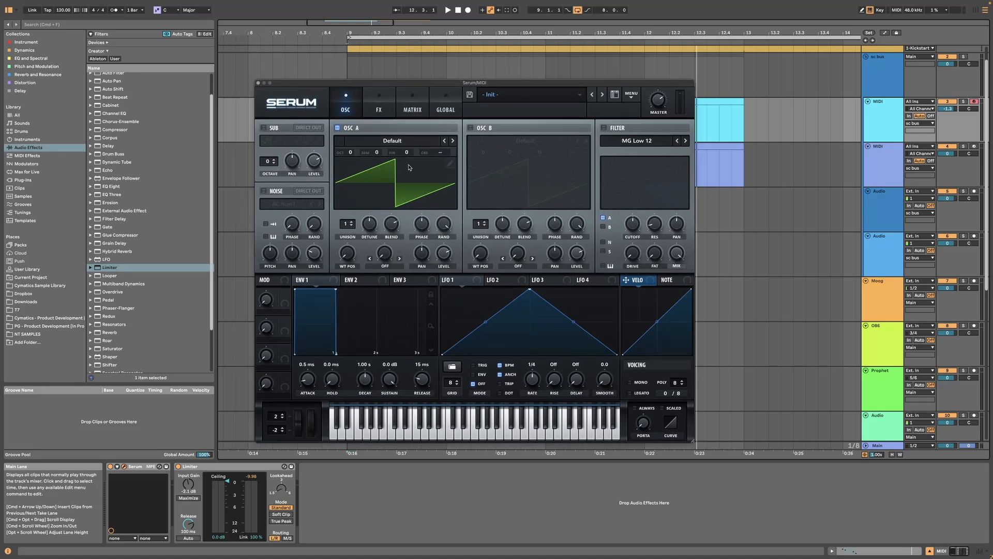
pyautogui.click(264, 192)
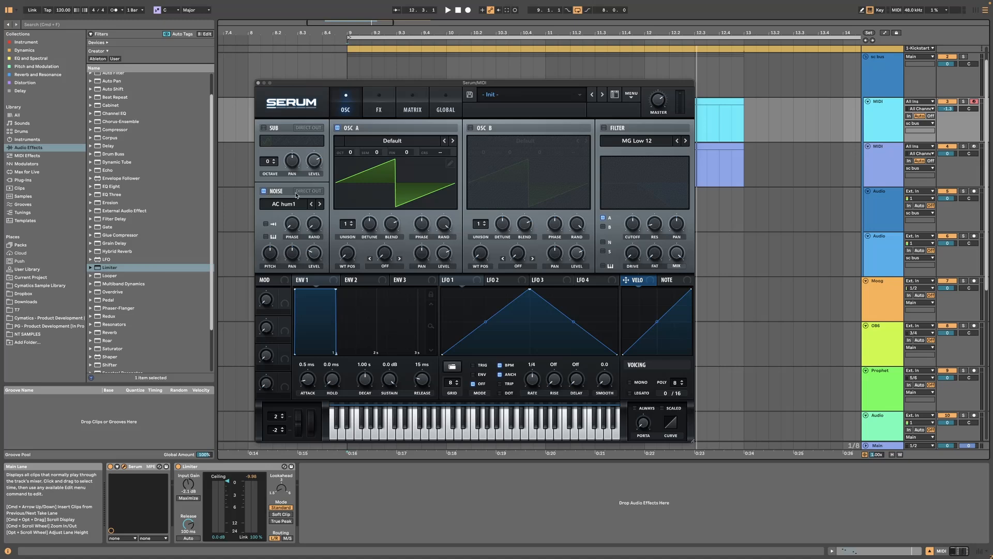
pyautogui.click(265, 191)
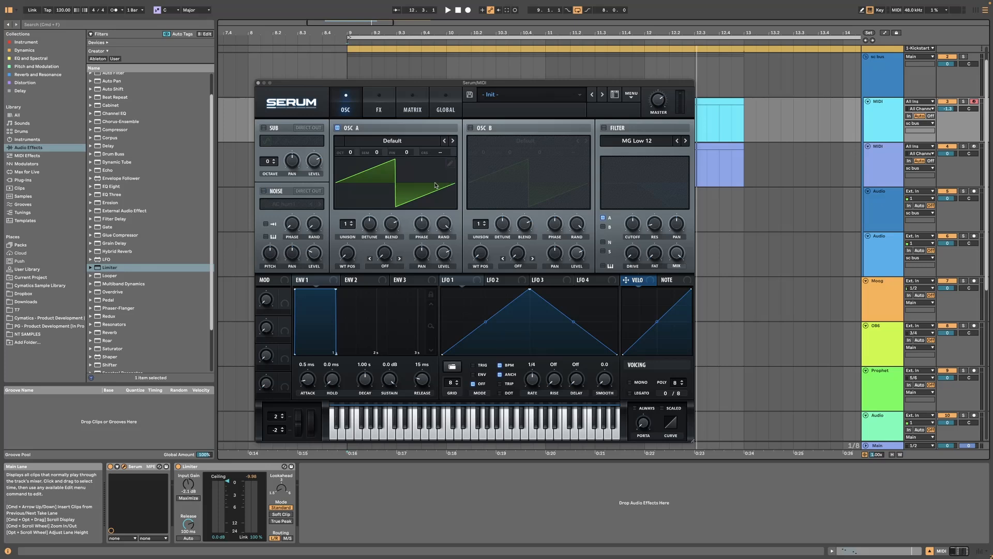
pyautogui.moveTo(418, 88); pyautogui.dragTo(440, 88)
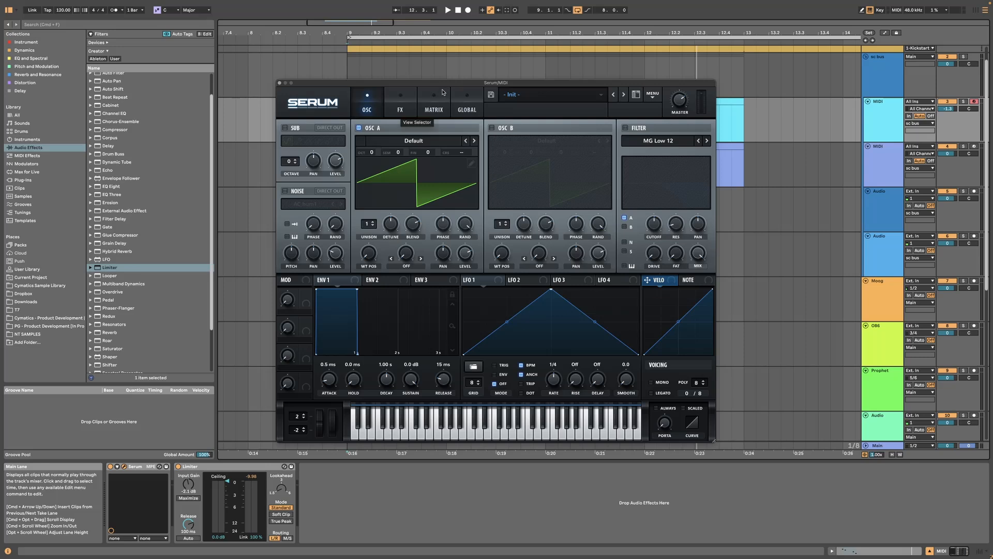
pyautogui.moveTo(442, 86); pyautogui.dragTo(443, 82)
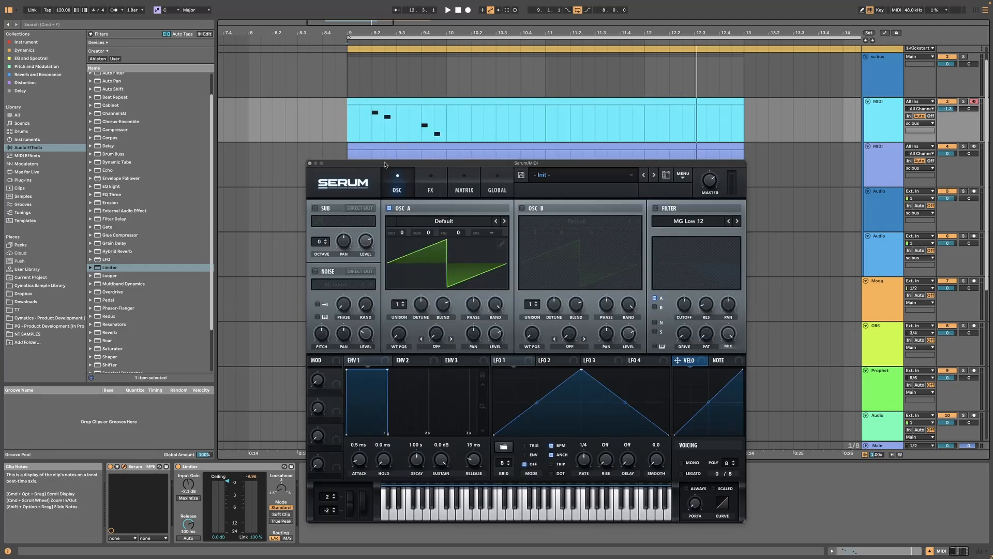
# Audition the Init sound with the clip from bar 9 and set oscillator A's octave to -1.
pyautogui.moveTo(420, 163); pyautogui.dragTo(400, 132)
pyautogui.press('space')
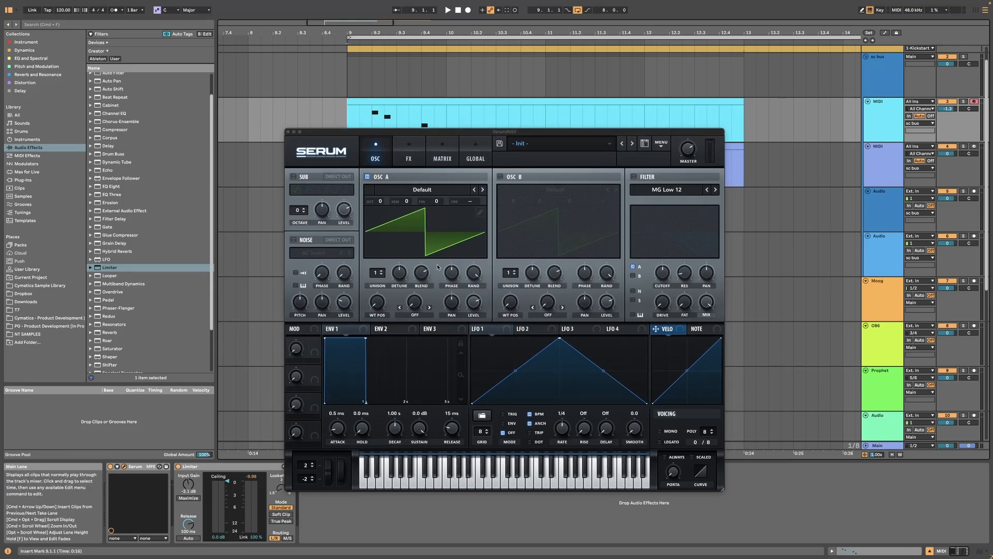
pyautogui.press('space')
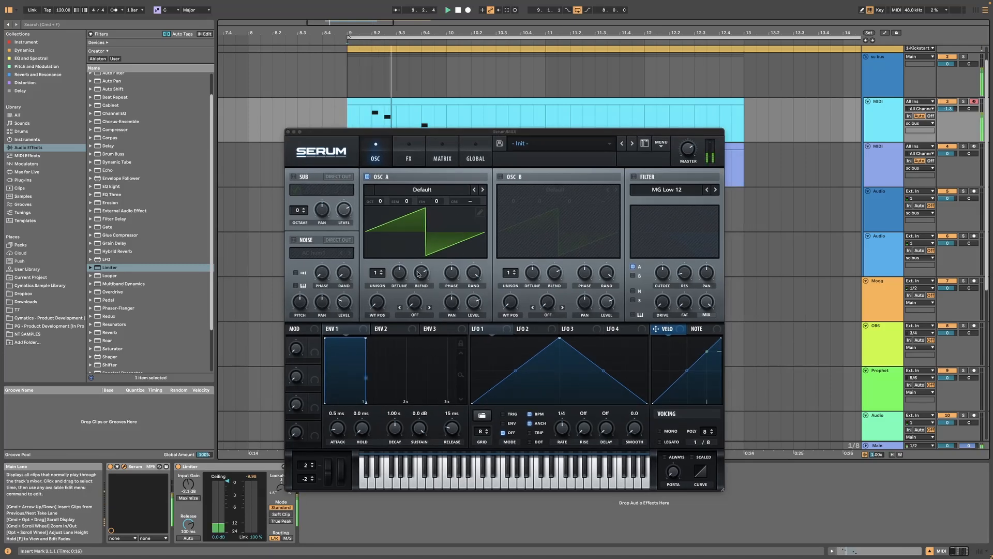
pyautogui.press('space')
pyautogui.moveTo(380, 201); pyautogui.dragTo(386, 238)
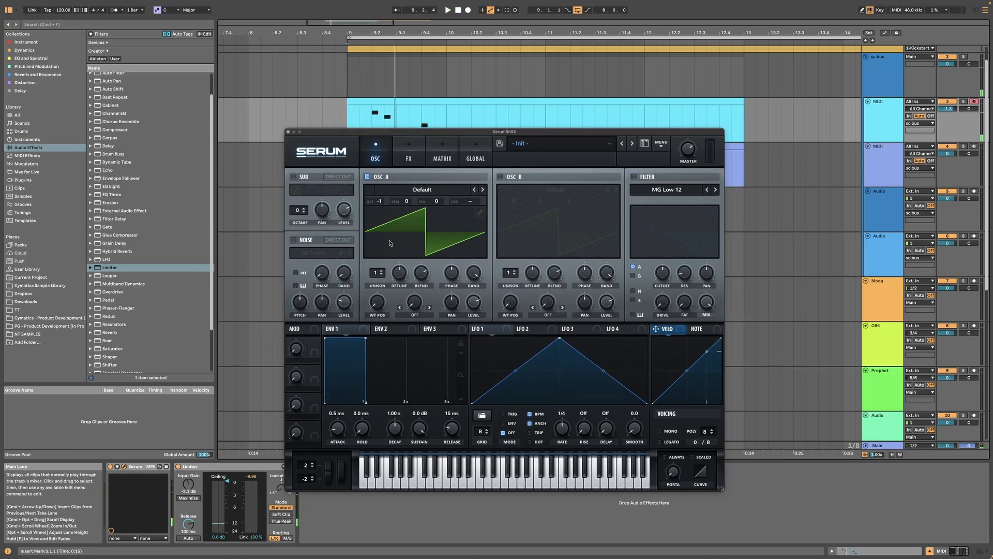
# Enable mono voicing and lengthen envelope 1's release to about 2.49 s while auditioning the clip.
pyautogui.press('space')
pyautogui.moveTo(365, 402); pyautogui.dragTo(448, 399)
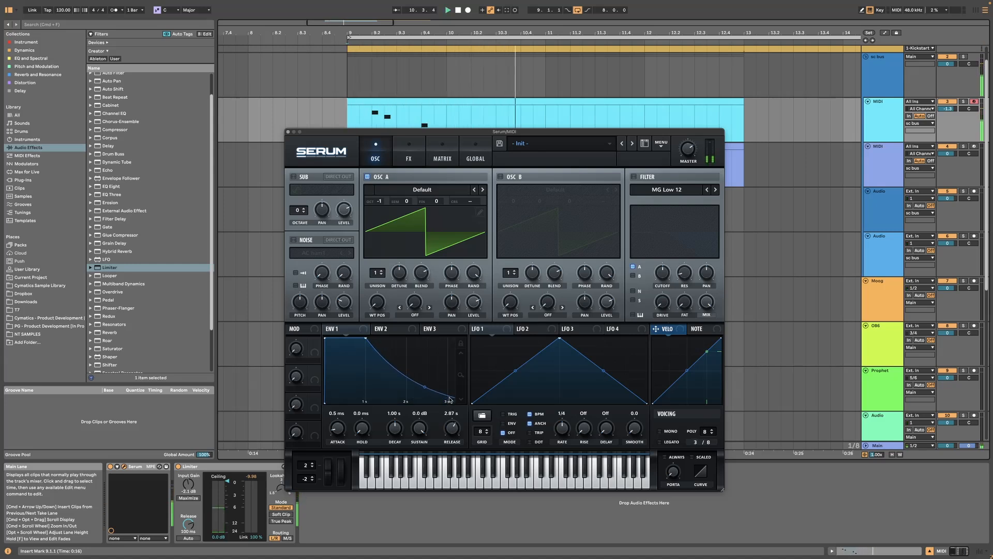
pyautogui.press('space')
pyautogui.click(659, 431)
pyautogui.press('space')
pyautogui.moveTo(491, 133); pyautogui.dragTo(484, 114)
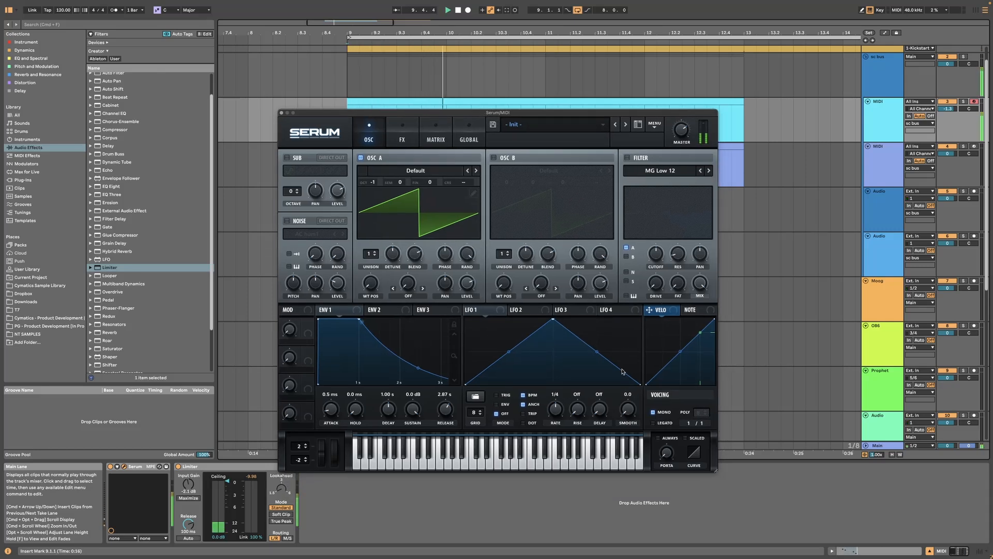
pyautogui.moveTo(439, 410); pyautogui.dragTo(439, 413)
pyautogui.press('space')
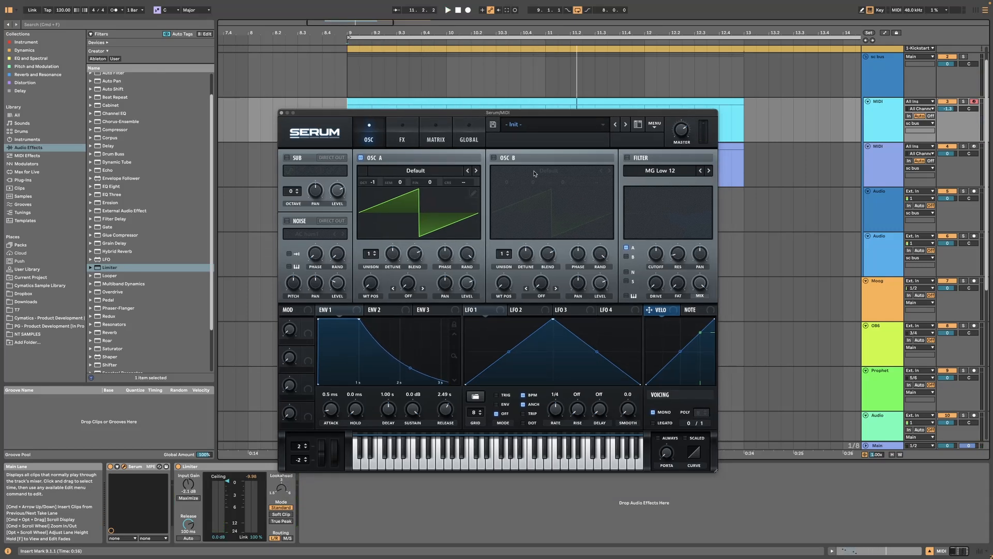
# Route Chaos1 to oscillator A's coarse pitch in the first row of the modulation matrix.
pyautogui.click(445, 137)
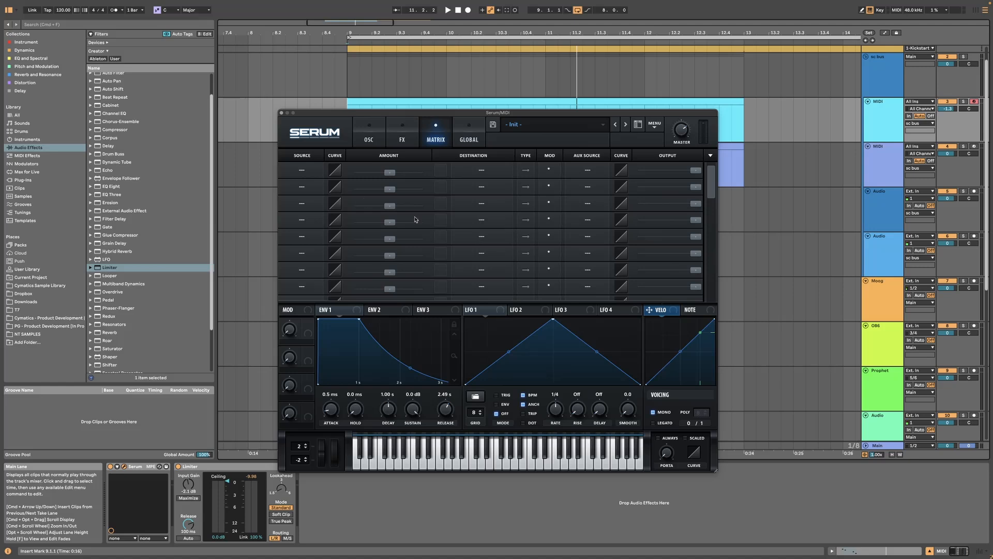
pyautogui.click(302, 170)
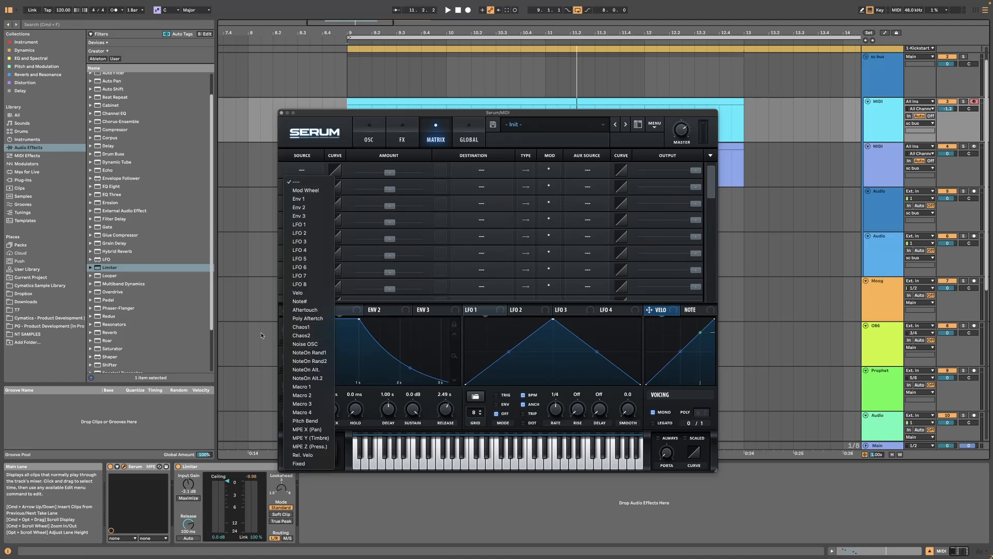
pyautogui.click(454, 270)
pyautogui.click(481, 170)
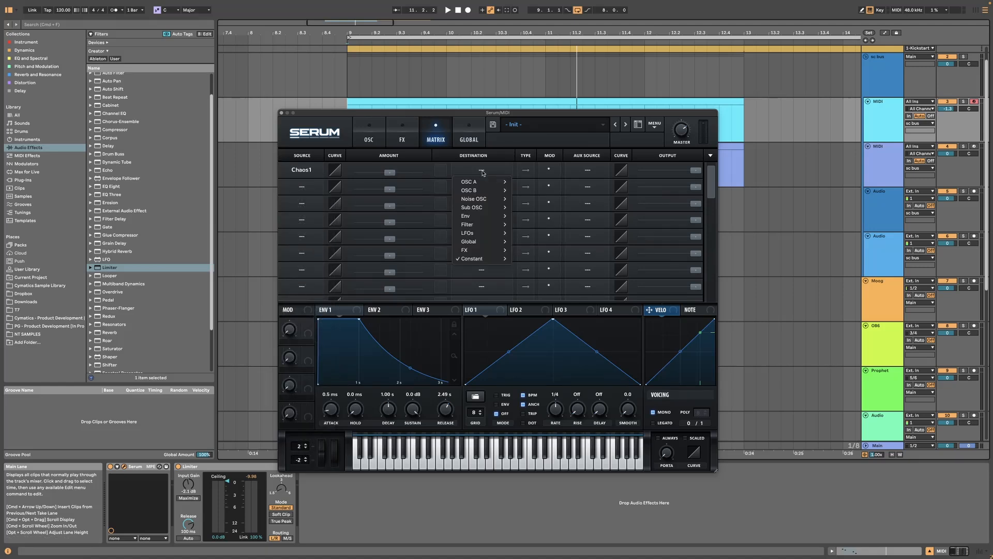
pyautogui.moveTo(484, 182)
pyautogui.click(532, 199)
# Raise the Chaos1 modulation amount on oscillator A's coarse pitch slightly above zero while playing the clip.
pyautogui.press('space')
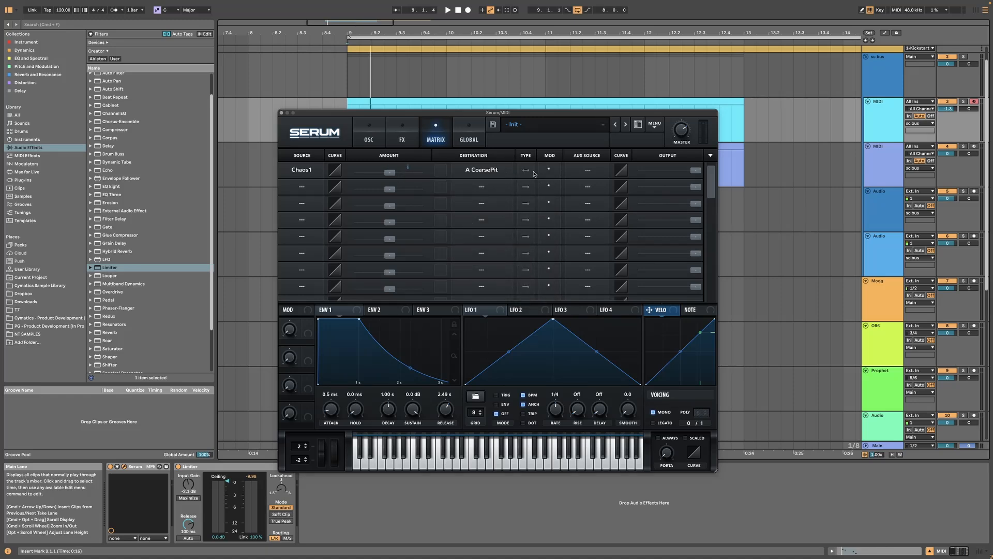
pyautogui.moveTo(389, 175)
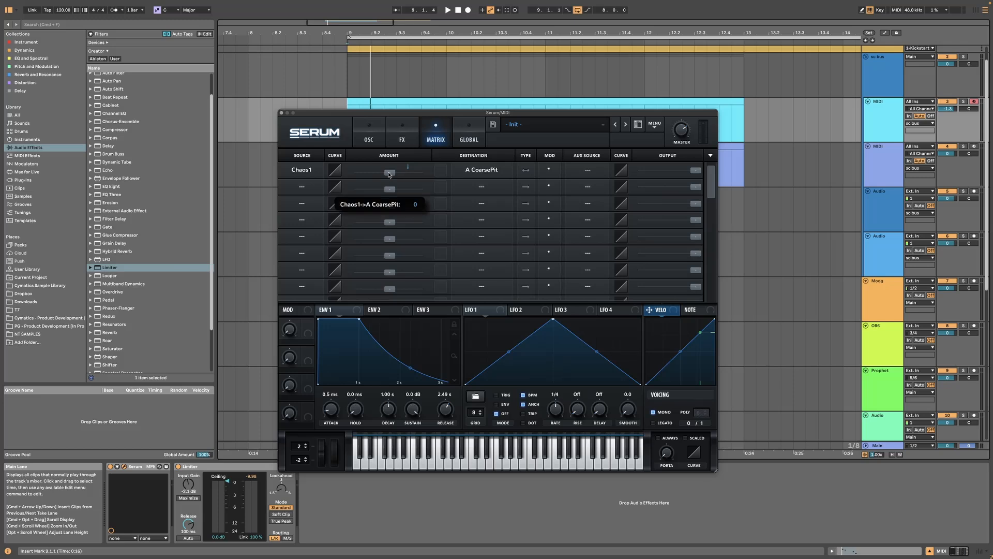
pyautogui.moveTo(390, 174); pyautogui.dragTo(395, 176)
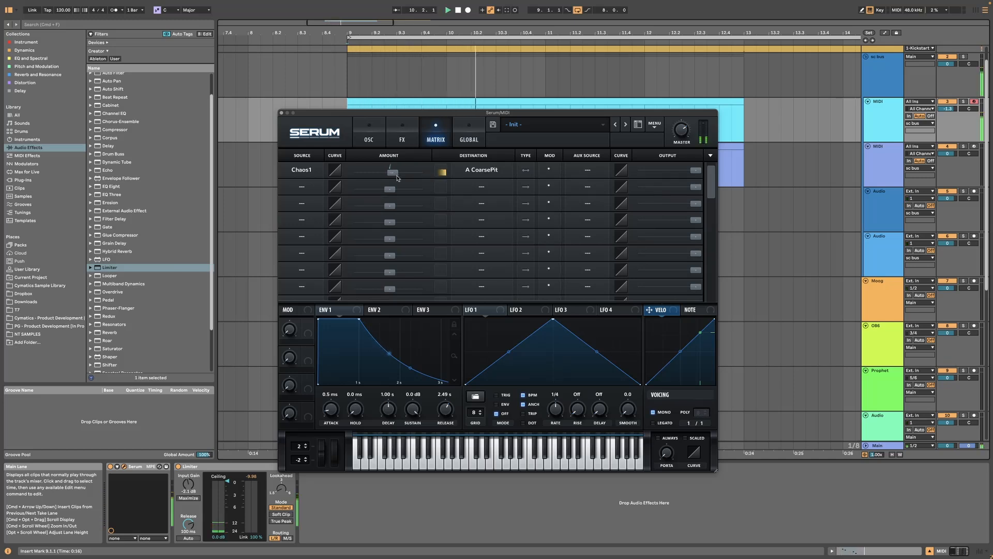
pyautogui.press('space')
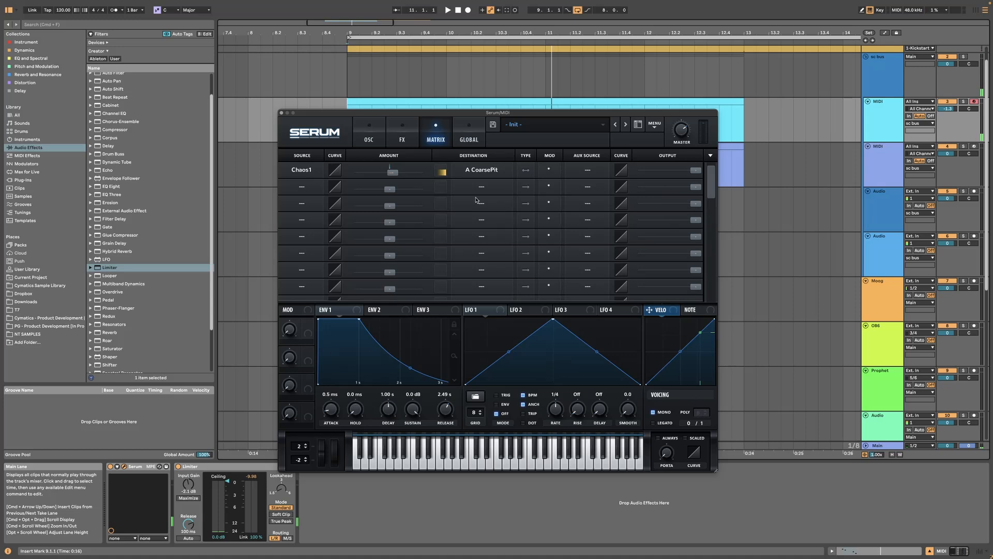
# Set the Chaos 1 rate to 1000 Hz in the global settings, audition it and check its pitch routing in the modulation matrix.
pyautogui.moveTo(477, 112)
pyautogui.mouseDown()
pyautogui.moveTo(482, 106)
pyautogui.moveTo(483, 124)
pyautogui.mouseUp()
pyautogui.click(475, 129)
pyautogui.moveTo(358, 119); pyautogui.dragTo(361, 114)
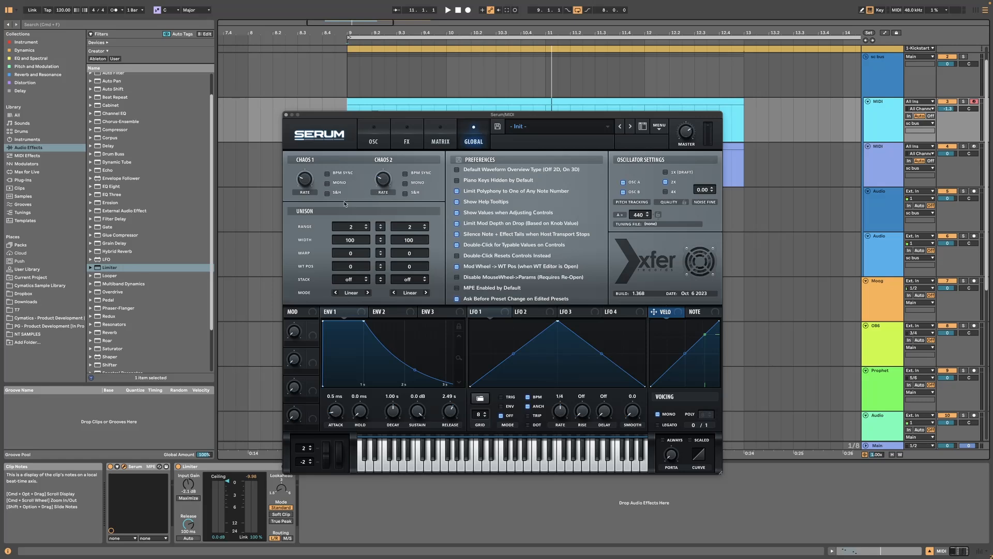
pyautogui.moveTo(309, 179)
pyautogui.mouseDown()
pyautogui.moveTo(321, 139)
pyautogui.moveTo(298, 233)
pyautogui.moveTo(312, 176)
pyautogui.mouseUp()
pyautogui.press('space')
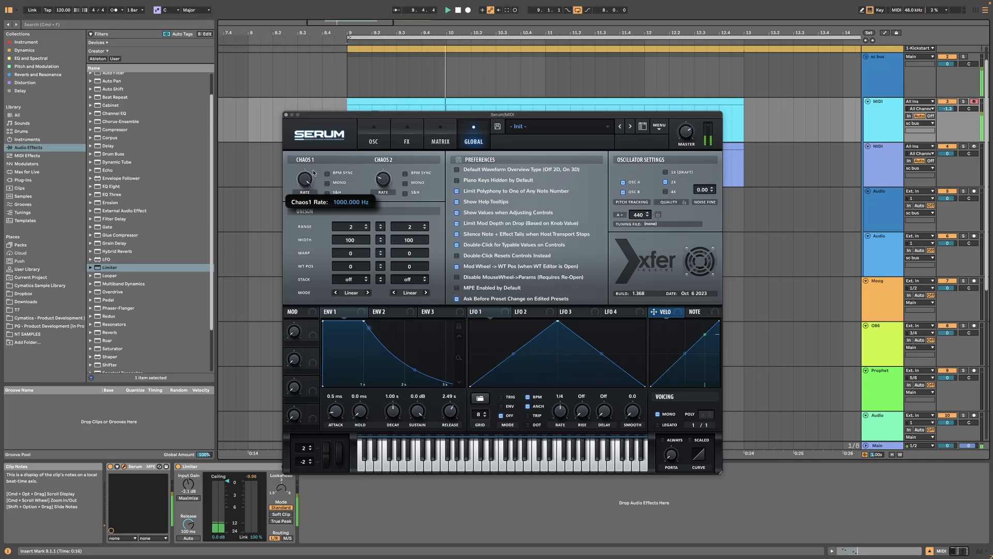
pyautogui.click(440, 136)
pyautogui.moveTo(399, 176)
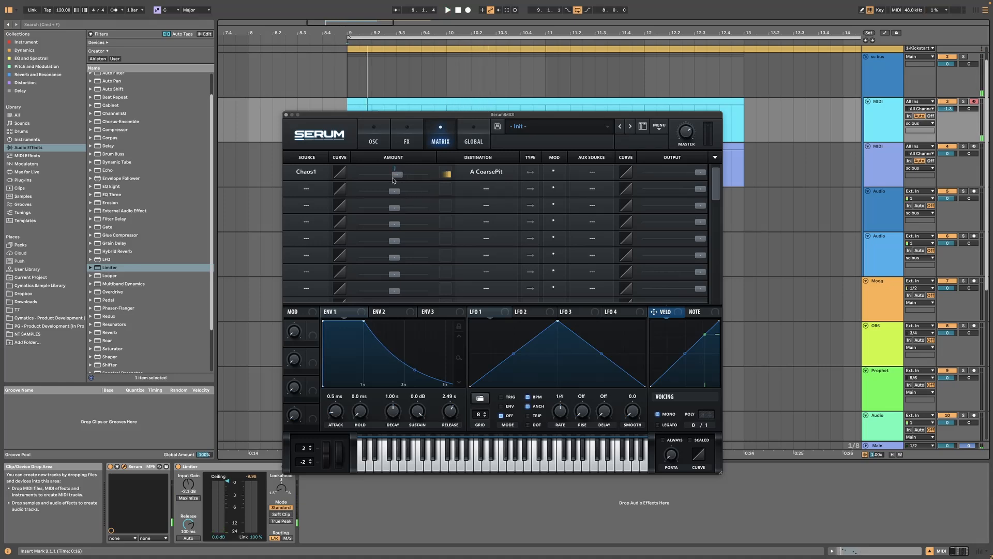
pyautogui.click(475, 138)
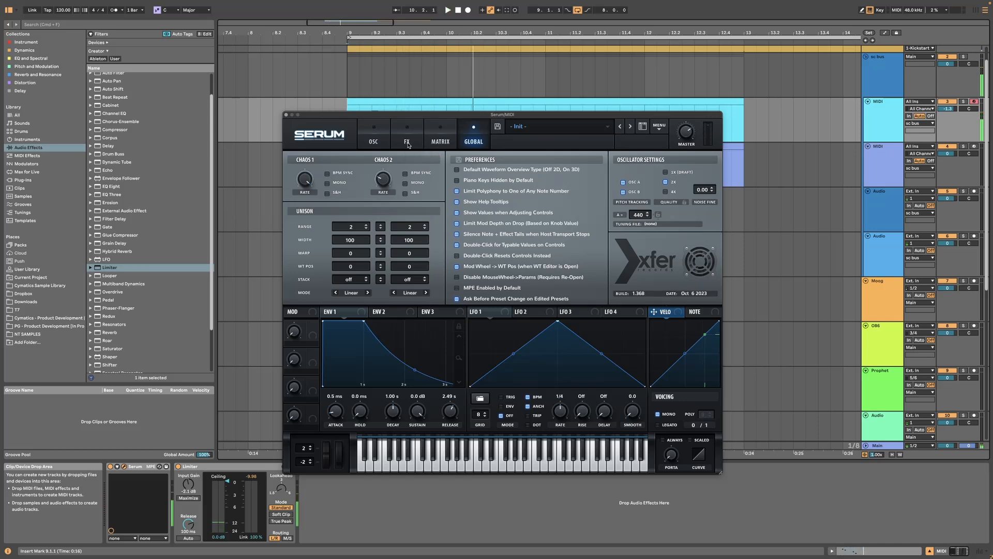
# Enable the MG Low 12 filter on oscillator A and adjust its resonance and cutoff while auditioning the clip.
pyautogui.click(386, 141)
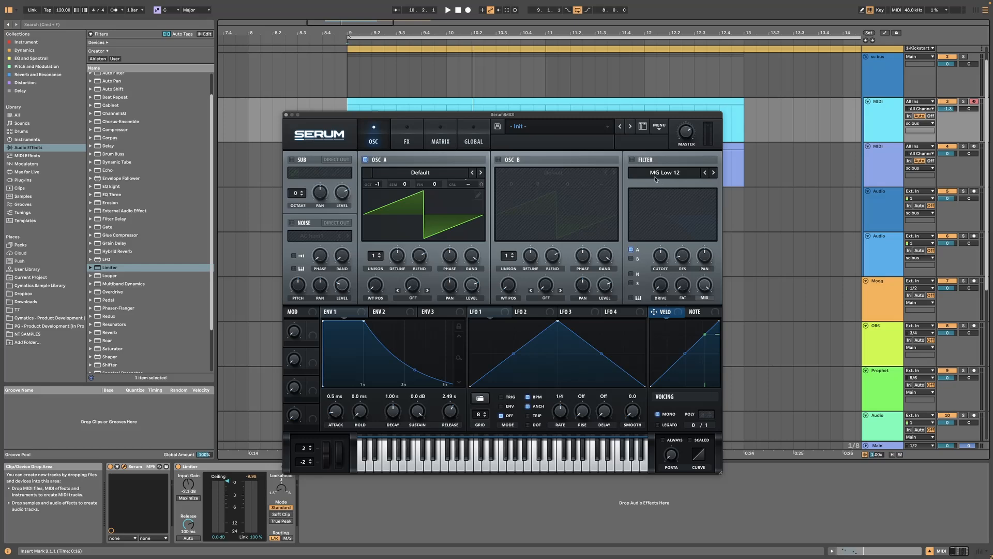
pyautogui.click(633, 160)
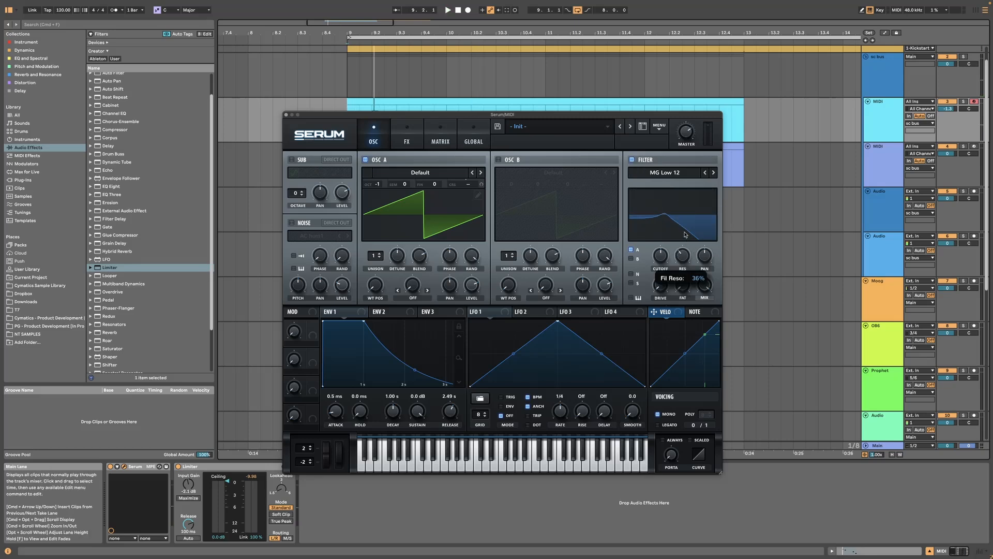
pyautogui.moveTo(661, 254); pyautogui.dragTo(664, 248)
pyautogui.press('space')
pyautogui.press('space')
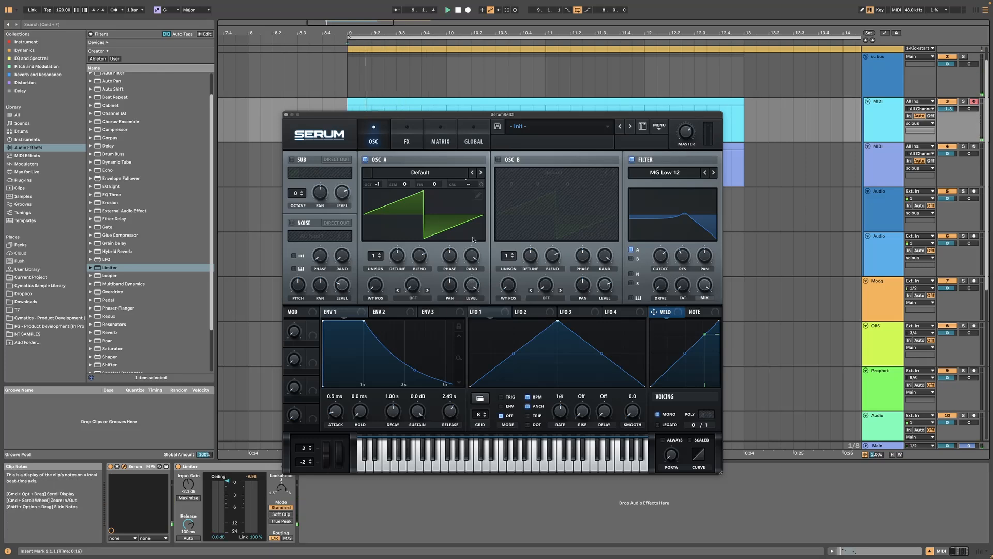
pyautogui.moveTo(683, 285); pyautogui.dragTo(665, 260)
pyautogui.press('space')
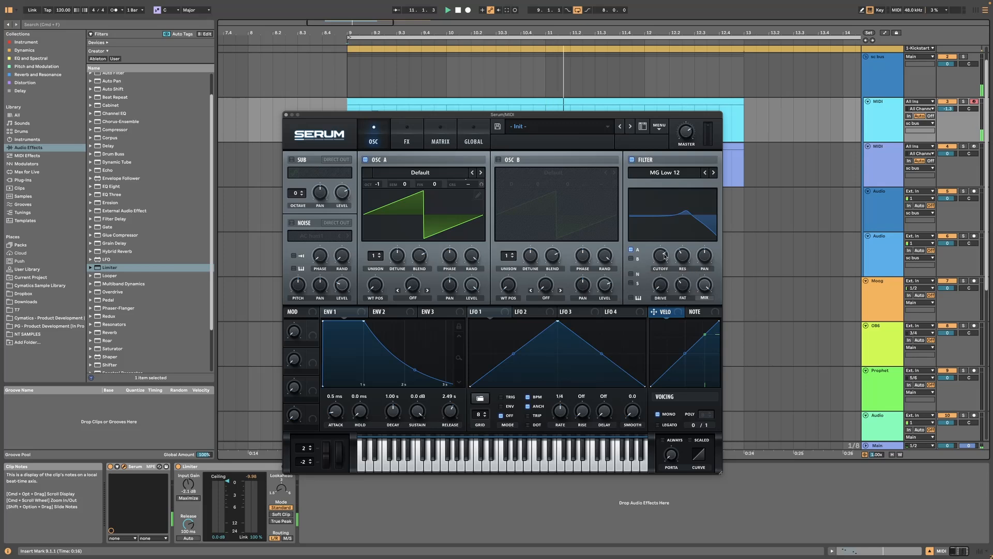
# Route Chaos1 to the filter cutoff in the second row of the modulation matrix and raise its amount slightly above zero while playing the clip.
pyautogui.moveTo(495, 147); pyautogui.dragTo(484, 136)
pyautogui.click(489, 132)
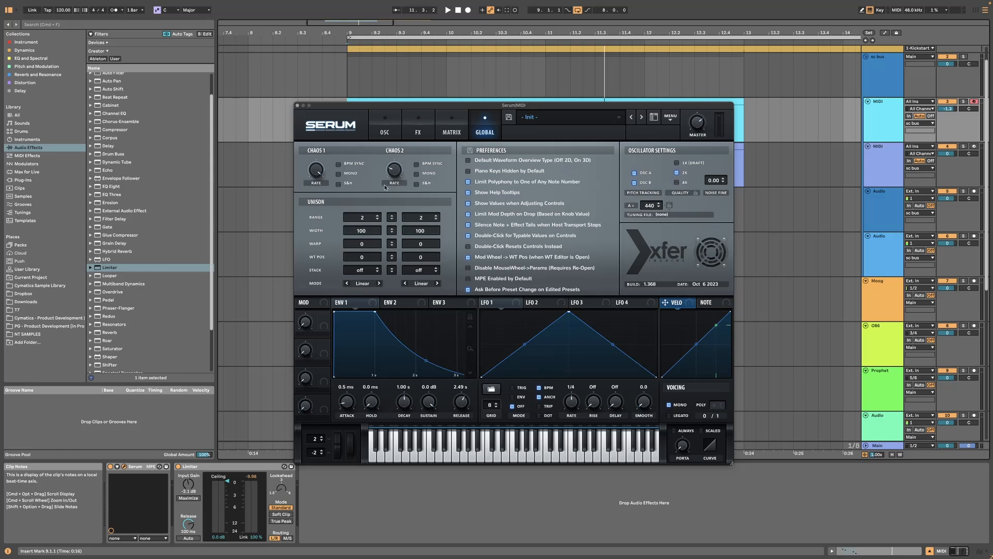
pyautogui.click(452, 131)
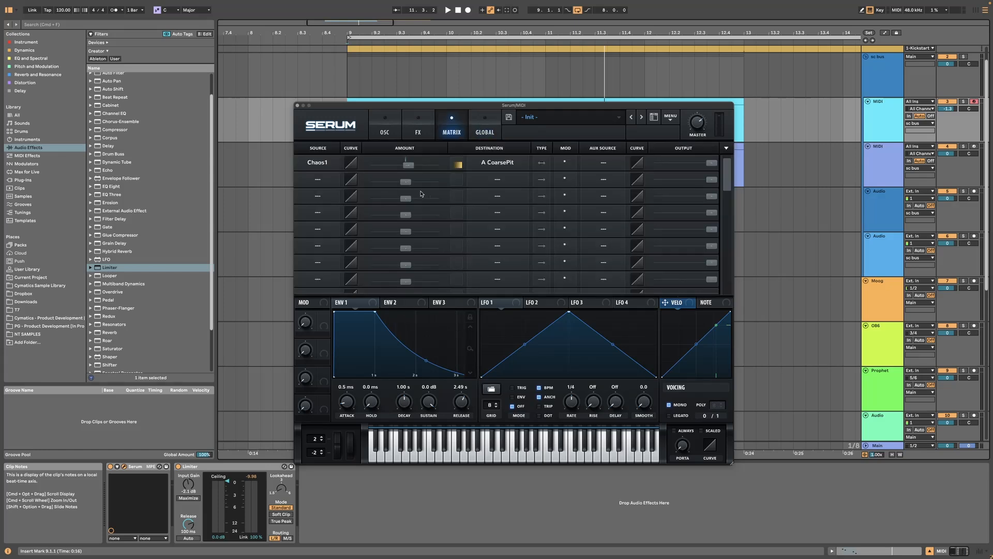
pyautogui.click(318, 180)
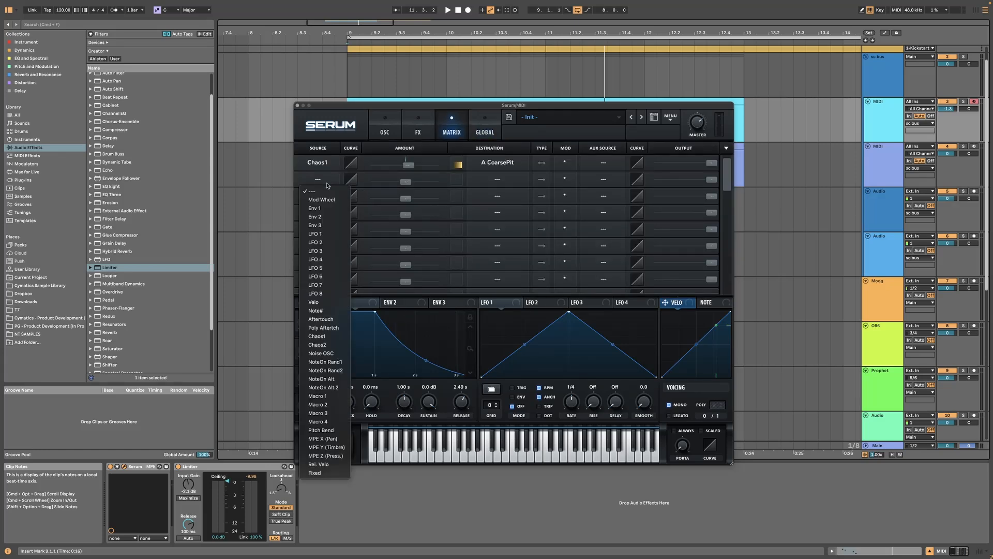
pyautogui.click(317, 336)
pyautogui.click(497, 179)
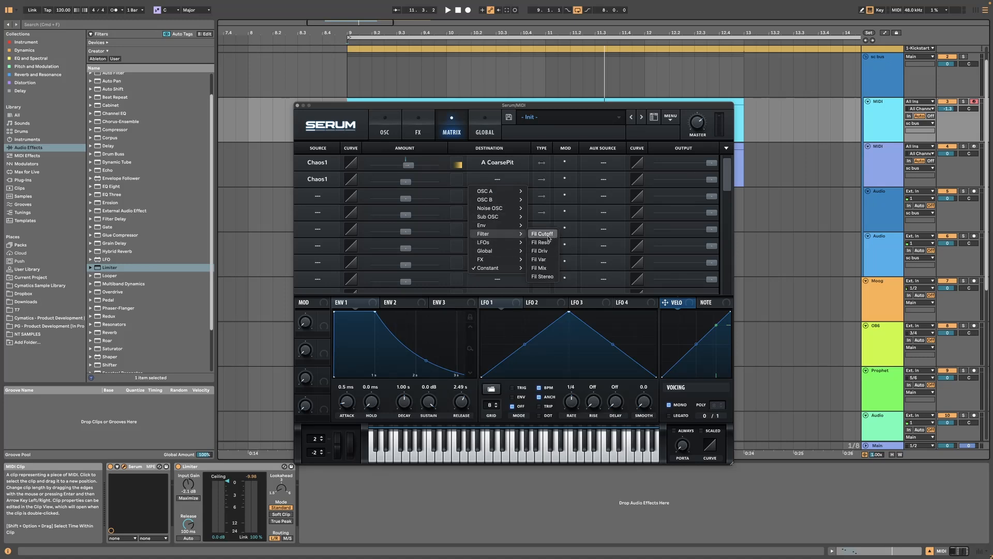
pyautogui.click(482, 173)
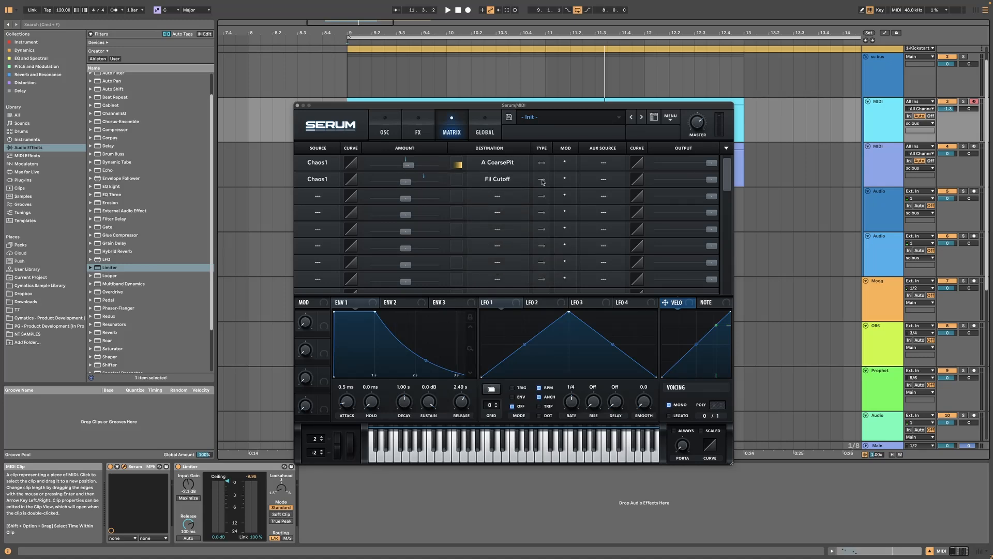
pyautogui.press('space')
pyautogui.moveTo(405, 181)
pyautogui.mouseDown()
pyautogui.moveTo(431, 187)
pyautogui.moveTo(410, 184)
pyautogui.mouseUp()
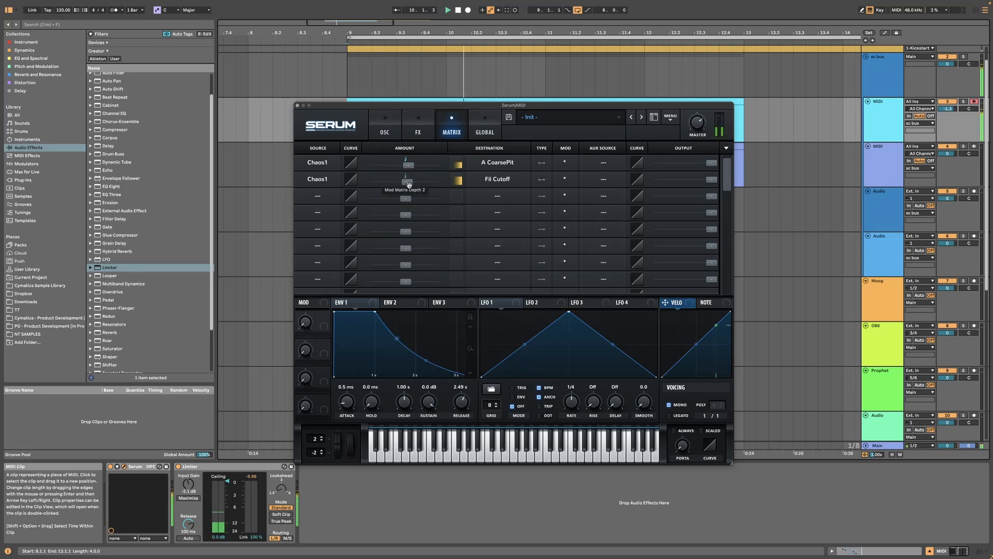
# Enable the Hall reverb effect and set its mix to about 45% while playing the clip.
pyautogui.click(403, 137)
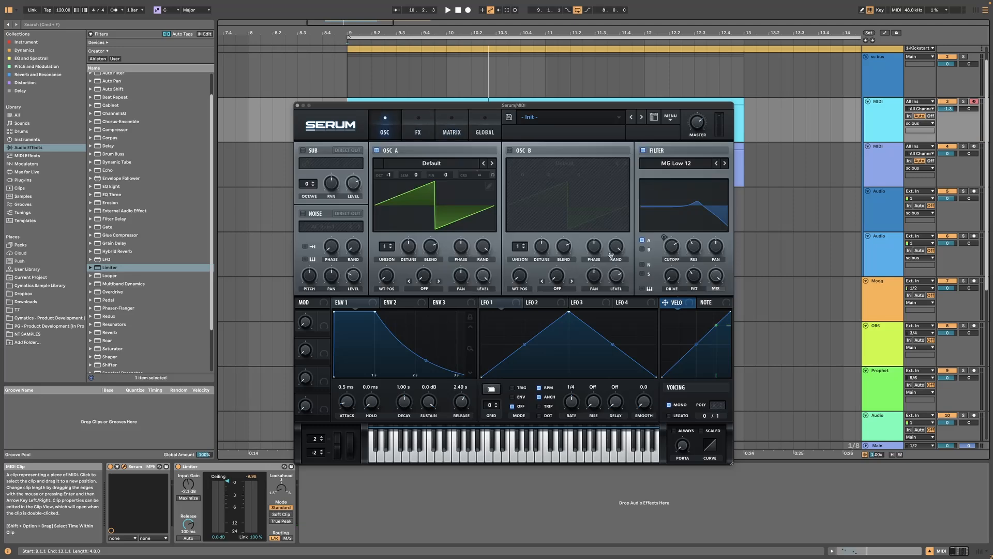
pyautogui.click(416, 118)
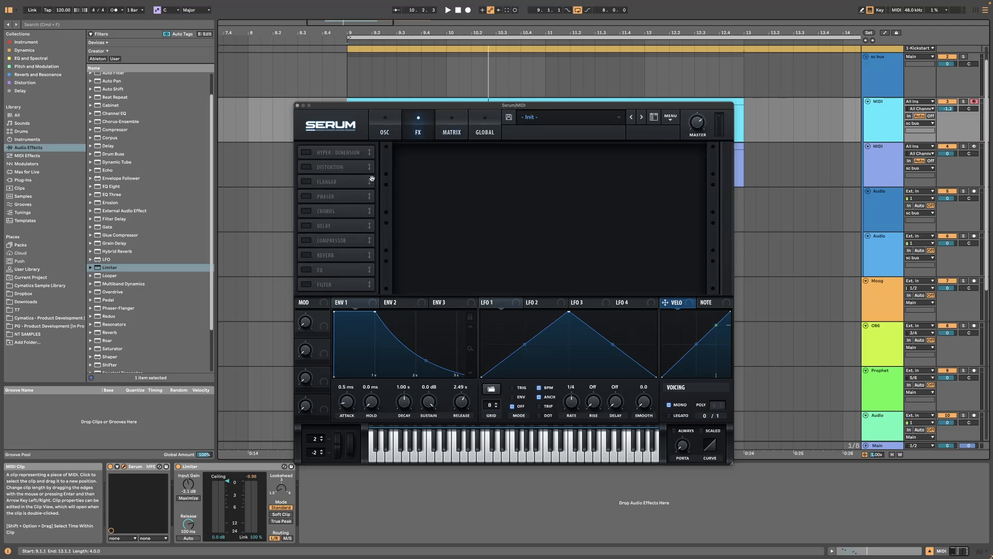
pyautogui.click(340, 256)
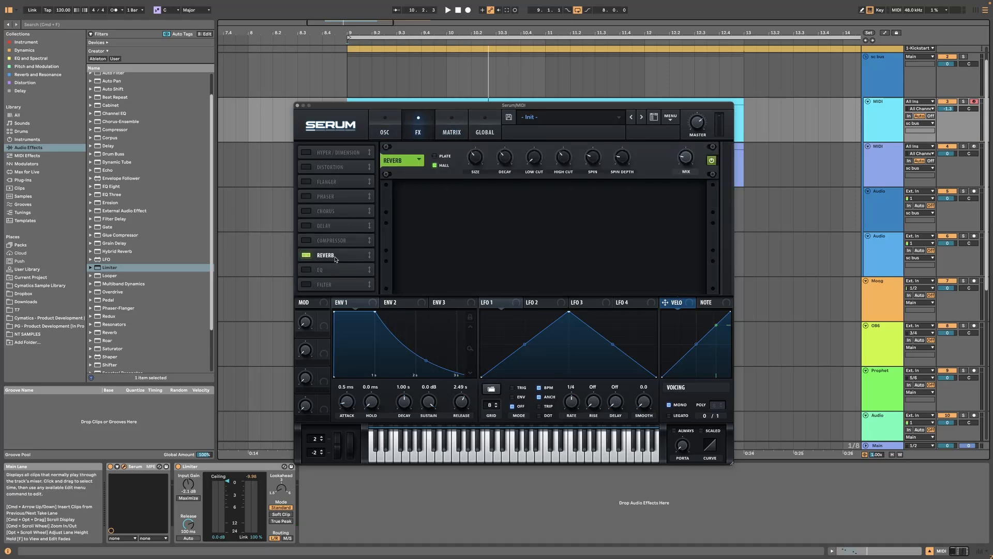
pyautogui.press('space')
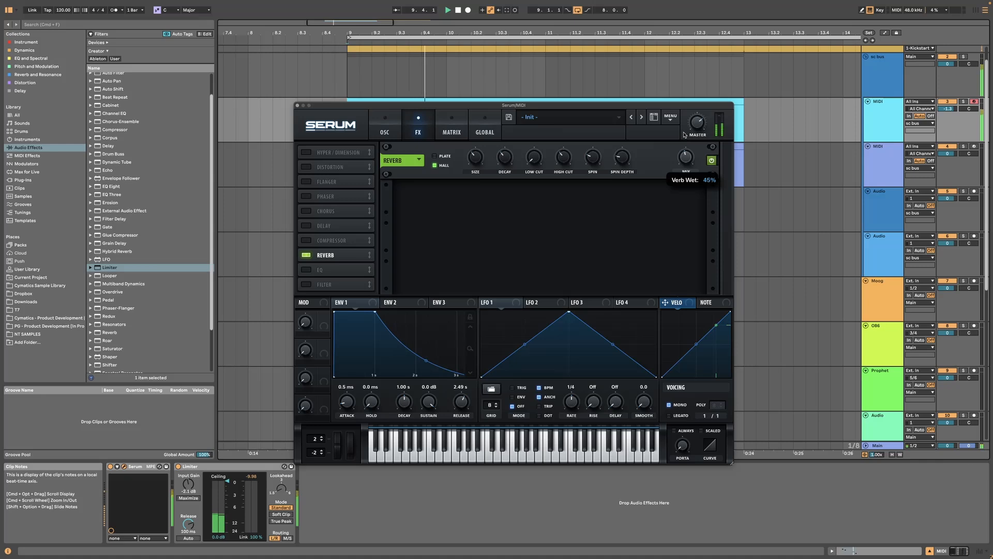
# Adjust the reverb's low cut, decay and high cut while auditioning the clip.
pyautogui.moveTo(534, 156); pyautogui.dragTo(538, 116)
pyautogui.press('space')
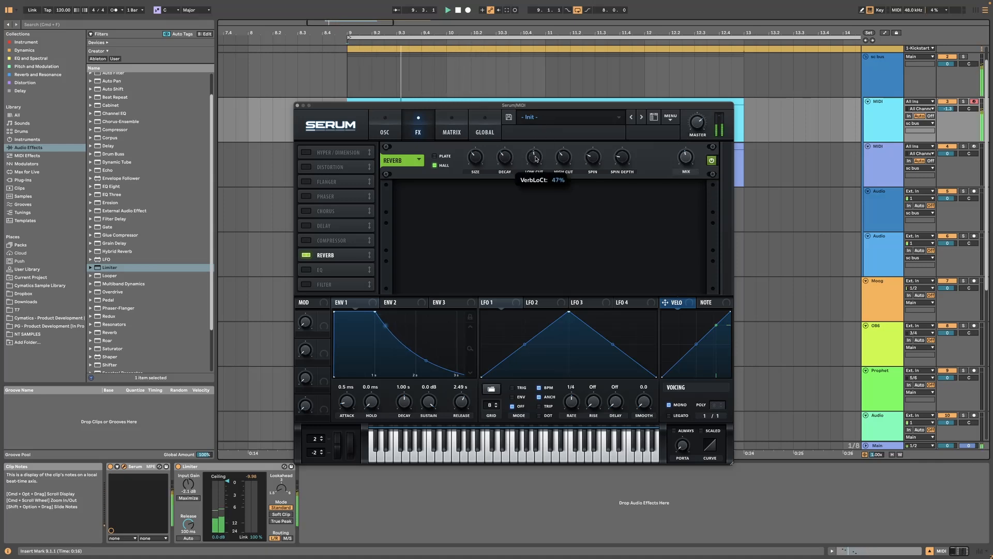
pyautogui.moveTo(536, 158); pyautogui.dragTo(537, 166)
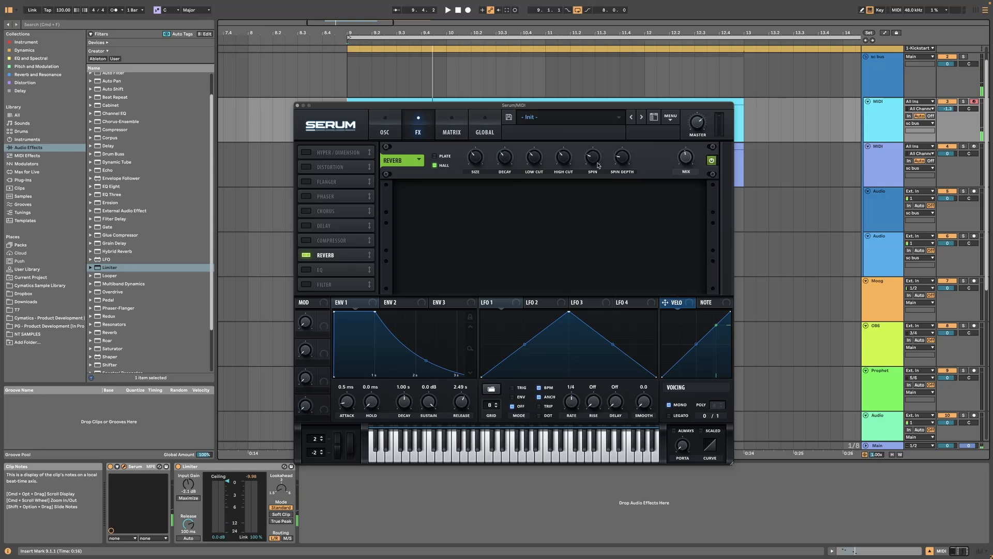
pyautogui.moveTo(567, 149)
pyautogui.moveTo(511, 140); pyautogui.dragTo(512, 140)
pyautogui.press('space')
pyautogui.moveTo(569, 156); pyautogui.dragTo(566, 167)
# Reorder the effects so an enabled EQ sits directly before the reverb, below Distortion, and switch the EQ's low band to a low-cut shape.
pyautogui.moveTo(352, 257); pyautogui.dragTo(354, 180)
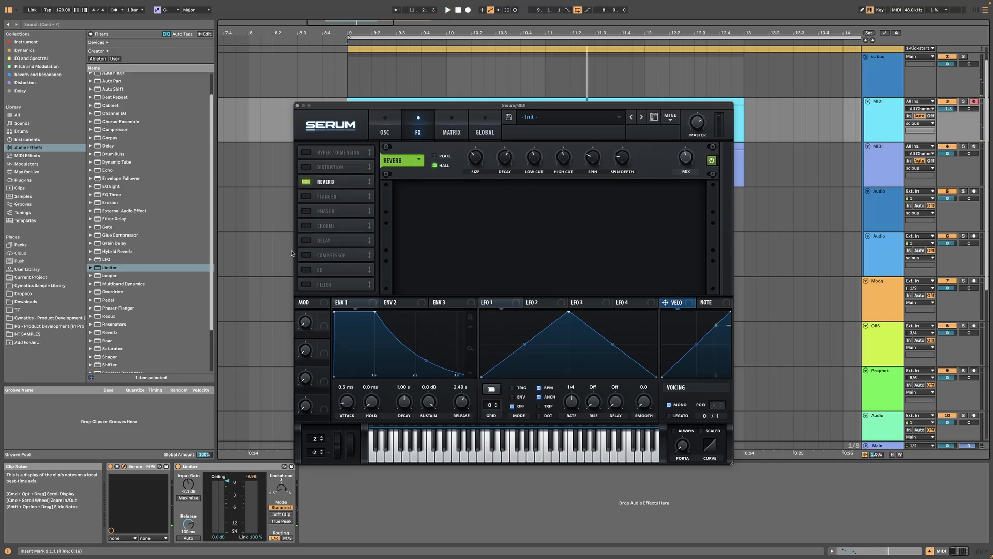
pyautogui.click(307, 270)
pyautogui.moveTo(336, 270); pyautogui.dragTo(345, 182)
pyautogui.click(519, 169)
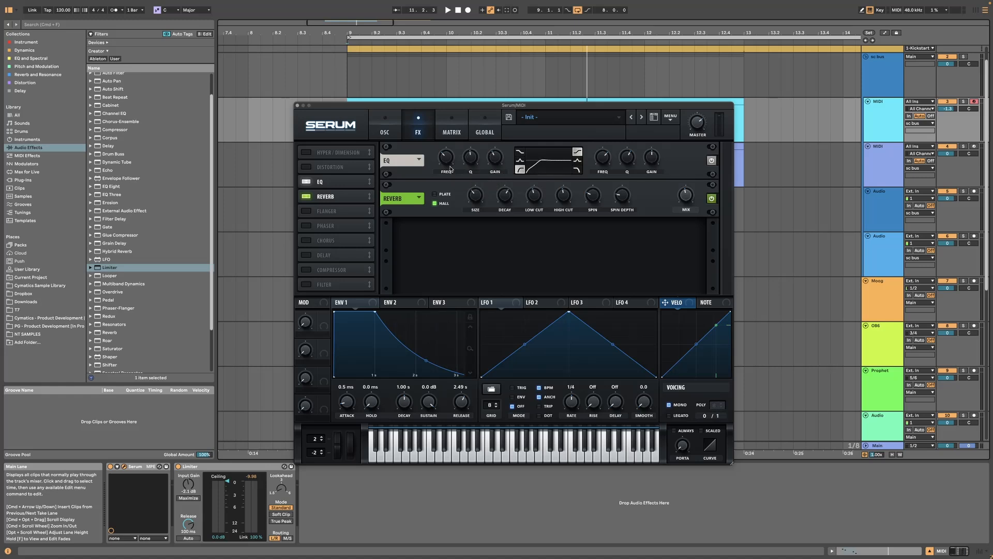
# Adjust the EQ's low band, then set the high shelf to about 2371 Hz with about 7.1 dB gain while auditioning.
pyautogui.moveTo(452, 163)
pyautogui.press('space')
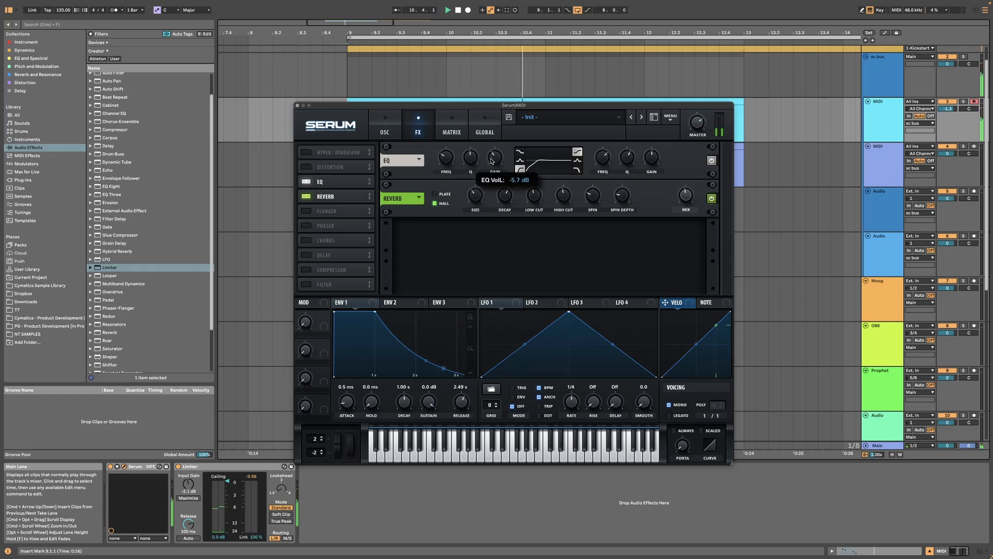
pyautogui.moveTo(651, 164); pyautogui.dragTo(651, 143)
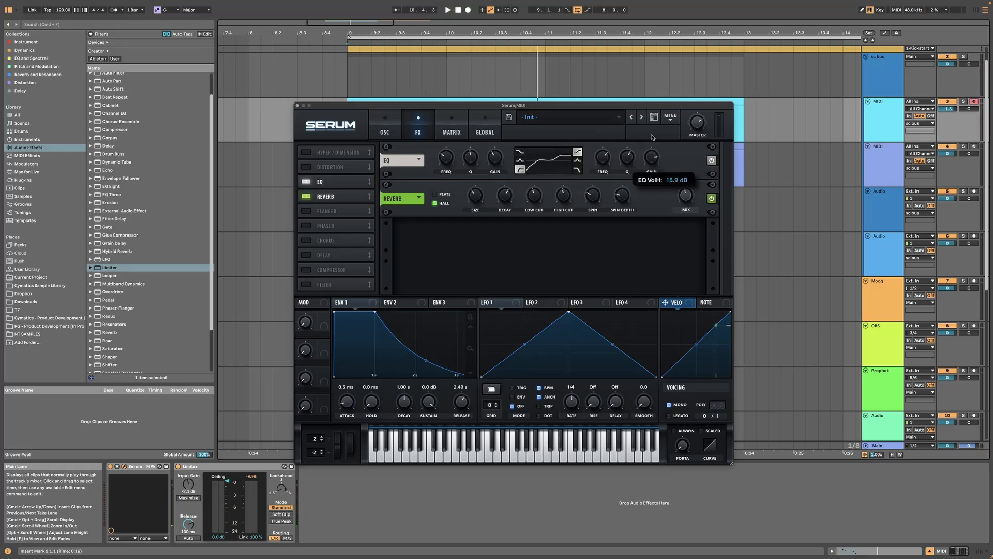
pyautogui.press('space')
pyautogui.moveTo(653, 160); pyautogui.dragTo(607, 162)
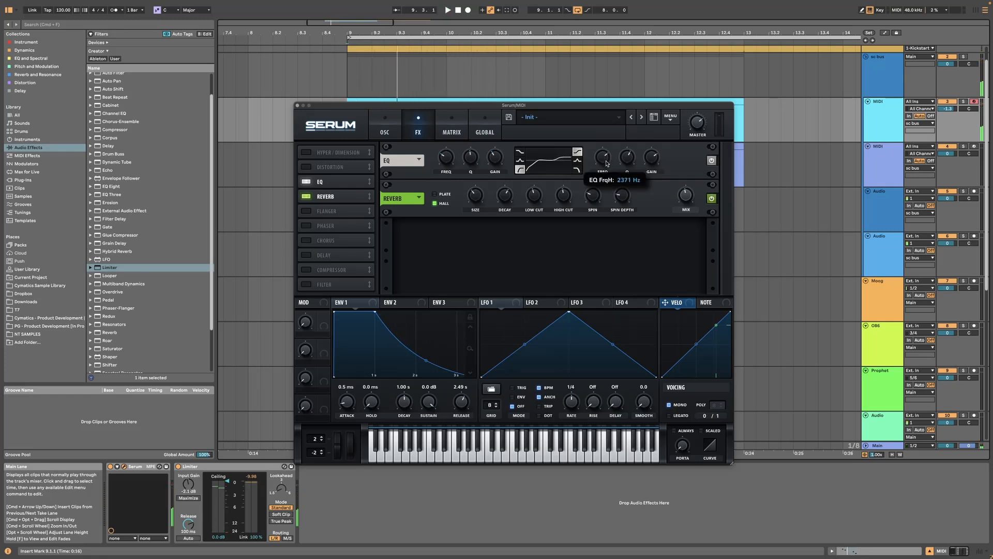
pyautogui.press('space')
pyautogui.moveTo(606, 163); pyautogui.dragTo(606, 163)
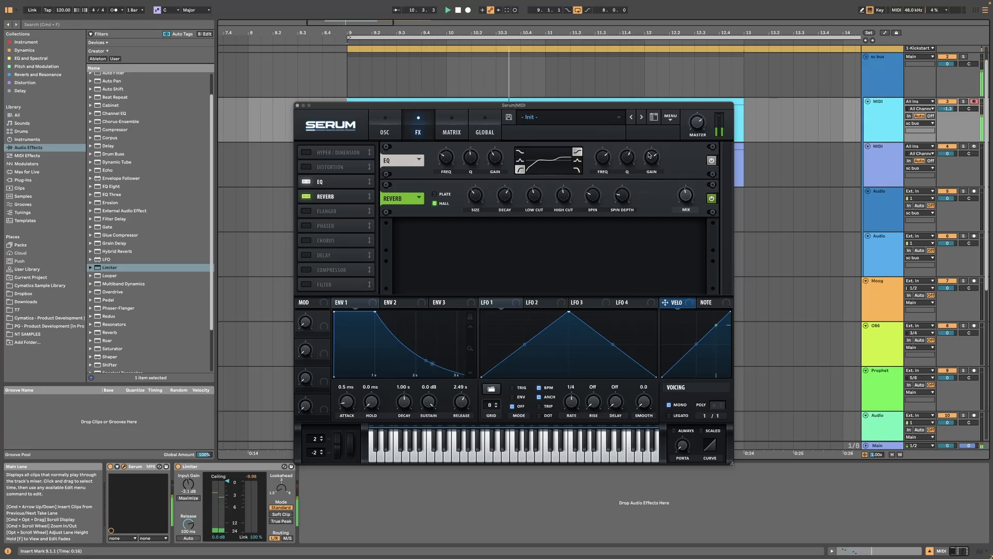
pyautogui.moveTo(650, 157); pyautogui.dragTo(649, 160)
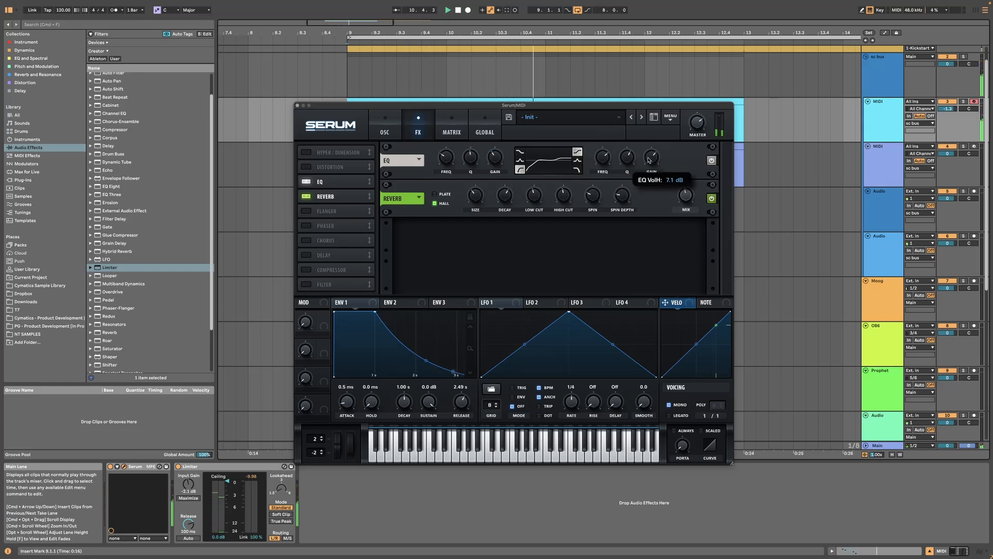
pyautogui.click(397, 133)
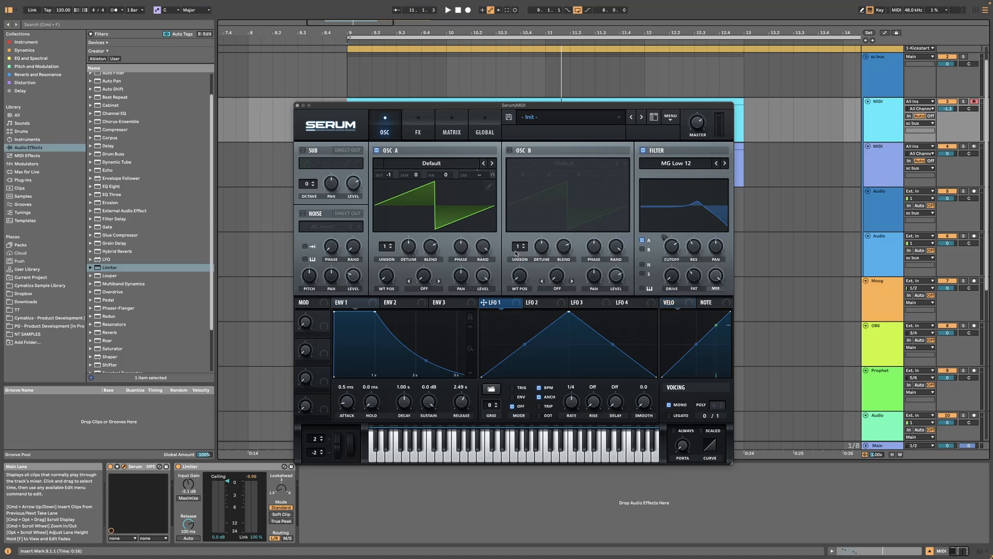
pyautogui.moveTo(484, 304); pyautogui.dragTo(418, 175)
pyautogui.rightClick(422, 175)
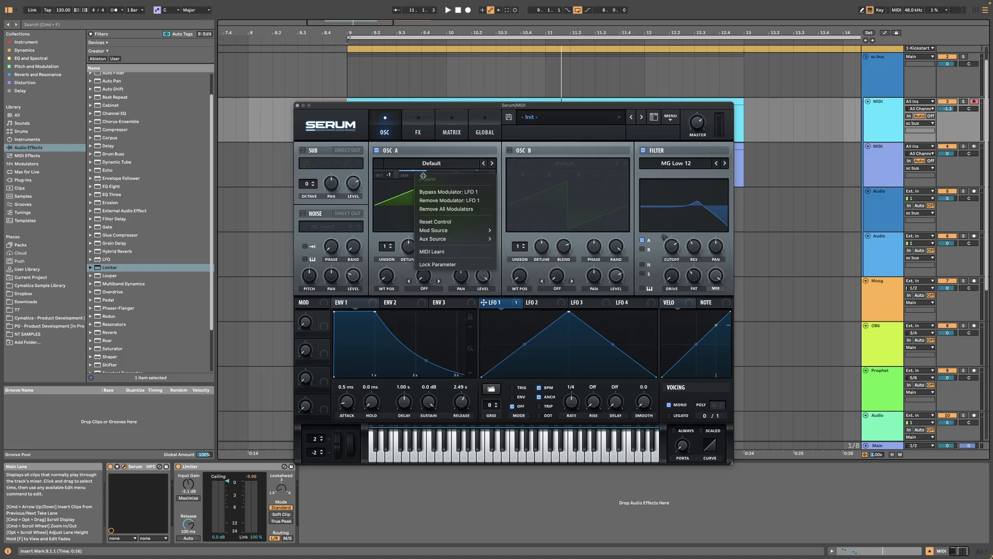
pyautogui.click(447, 209)
# Assign LFO 1 to oscillator A's fine tuning and reduce the modulation amount while playing the clip.
pyautogui.moveTo(486, 303); pyautogui.dragTo(461, 182)
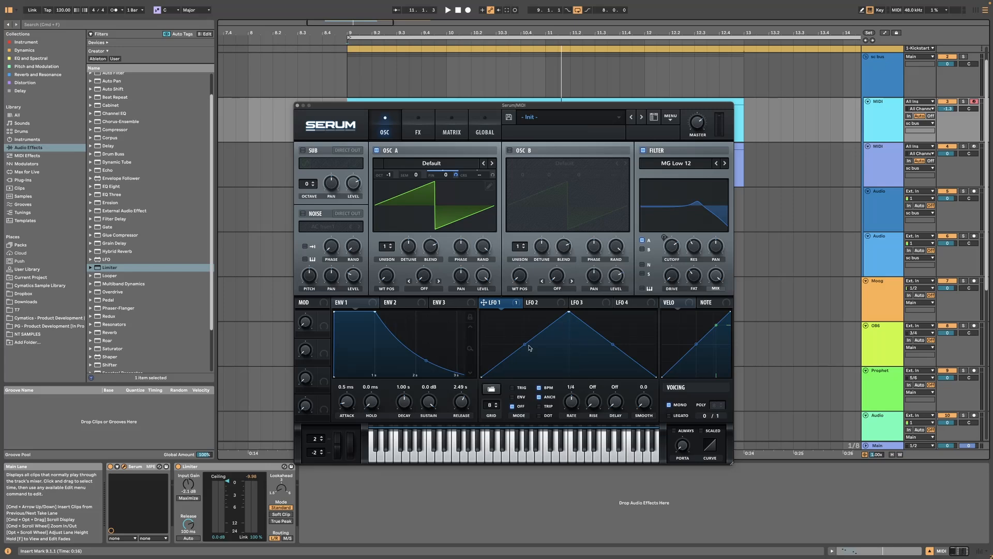
pyautogui.moveTo(449, 182); pyautogui.dragTo(455, 219)
pyautogui.press('space')
# Turn off BPM sync for LFO 1, set its rate to 0.8 Hz and audition the clip.
pyautogui.click(539, 388)
pyautogui.moveTo(567, 406)
pyautogui.mouseDown()
pyautogui.moveTo(565, 448)
pyautogui.moveTo(570, 414)
pyautogui.mouseUp()
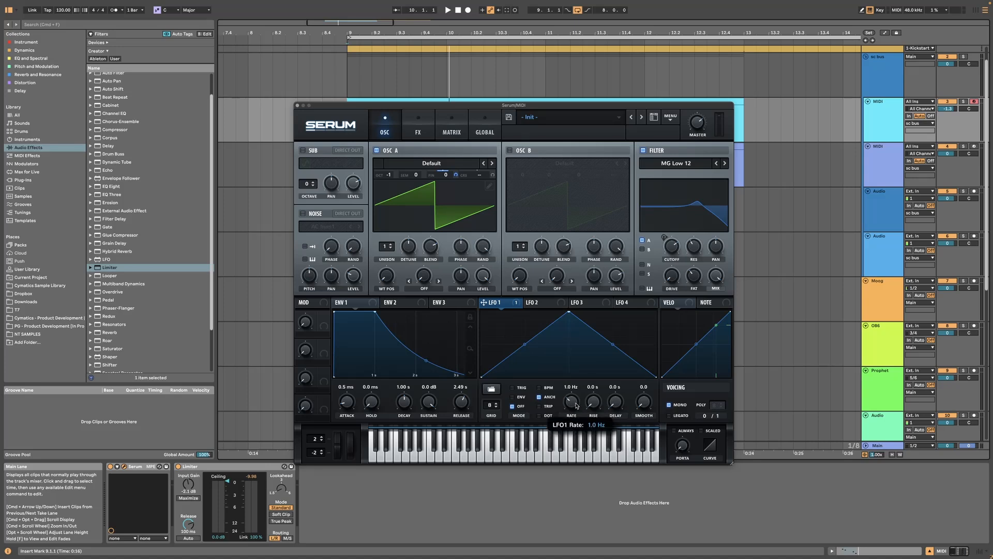
pyautogui.moveTo(575, 413); pyautogui.dragTo(575, 411)
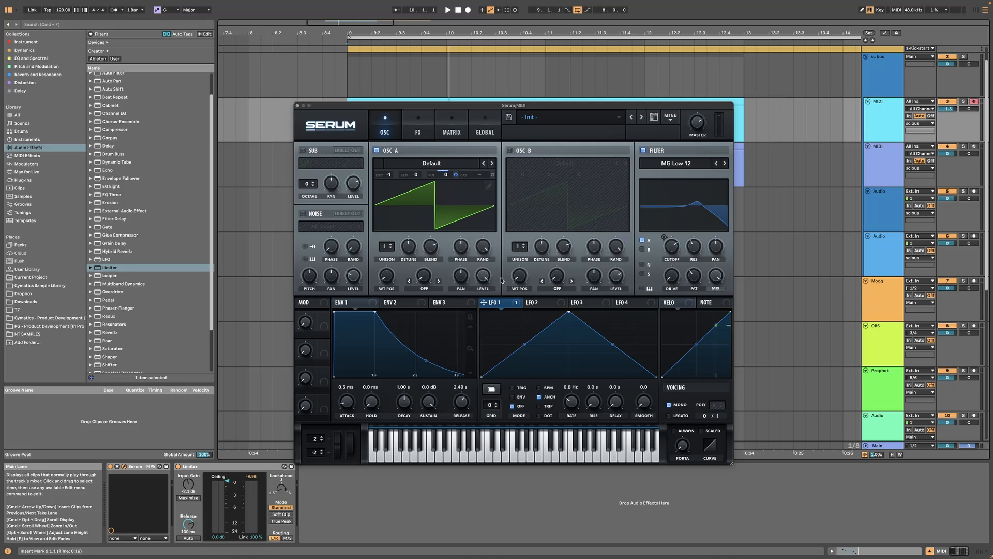
pyautogui.press('space')
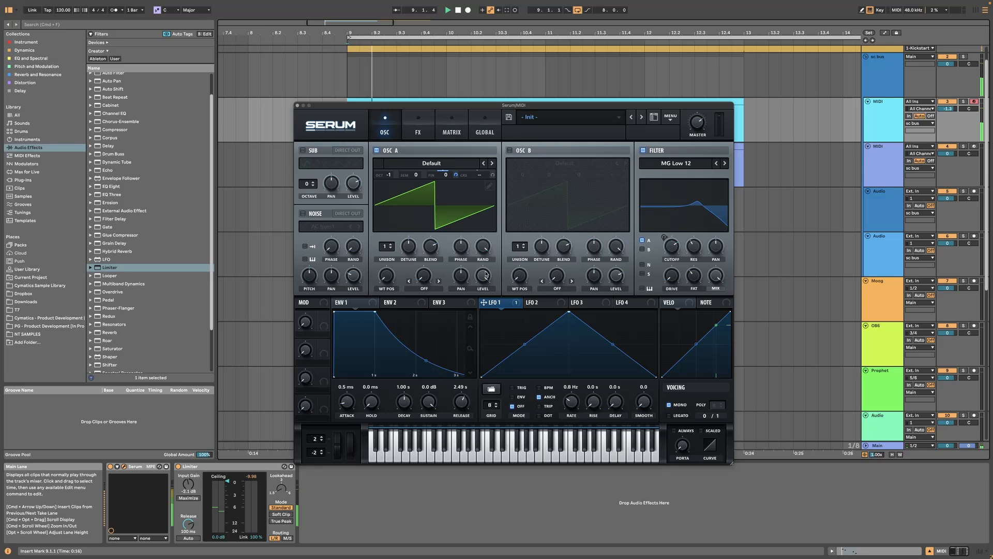
pyautogui.press('space')
pyautogui.moveTo(446, 176); pyautogui.dragTo(446, 172)
pyautogui.press('space')
pyautogui.doubleClick(446, 177)
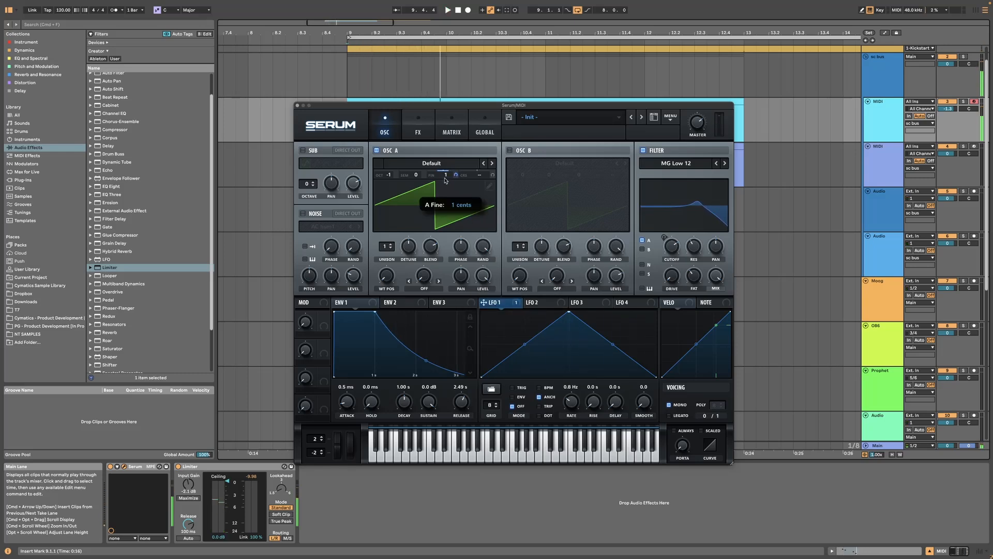
# Audition LFO 1's fine-tuning modulation at an amount of 100, set the LFO rate to 0.7 Hz and lower the modulation amount.
pyautogui.press('space')
pyautogui.press('space')
pyautogui.press('space')
pyautogui.moveTo(455, 175); pyautogui.dragTo(463, 107)
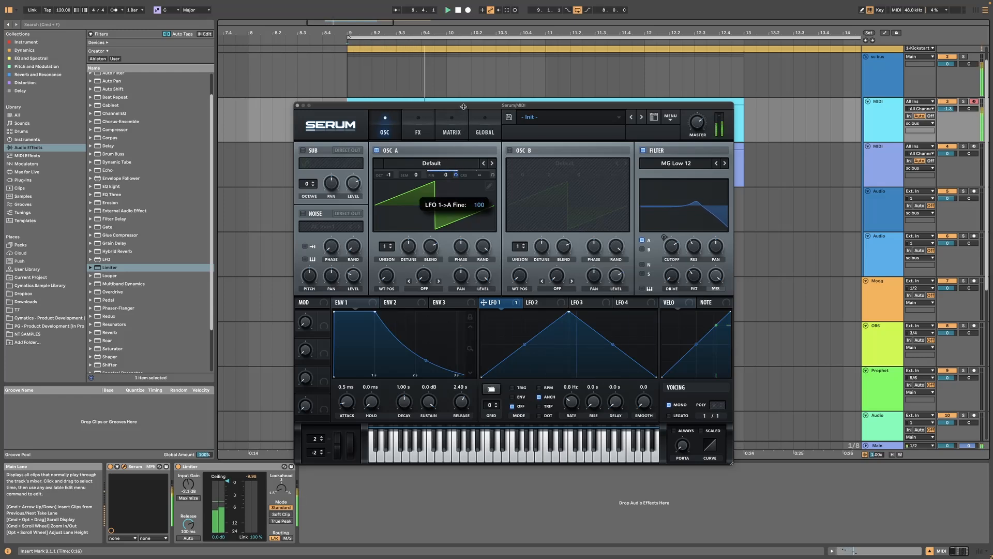
pyautogui.moveTo(567, 404); pyautogui.dragTo(571, 410)
pyautogui.press('space')
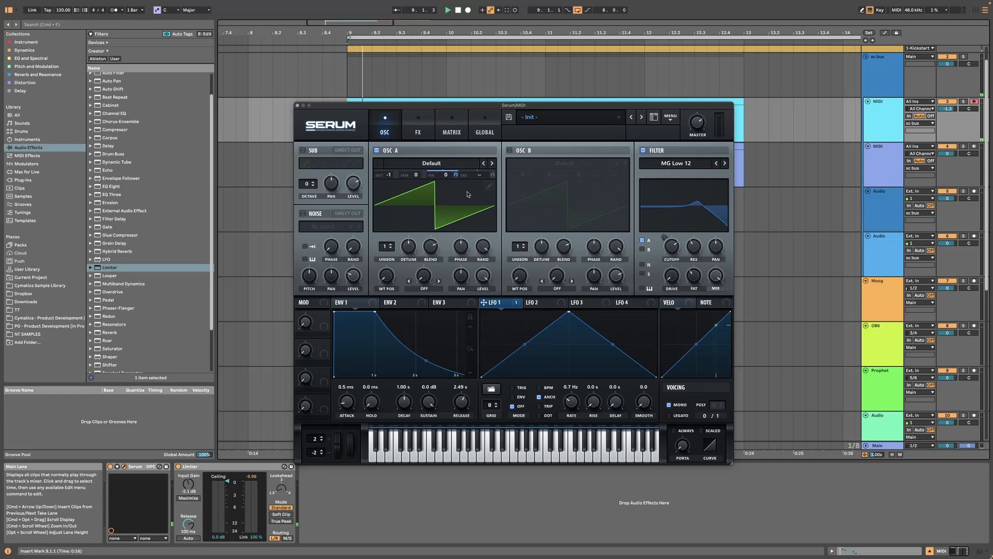
pyautogui.moveTo(456, 175); pyautogui.dragTo(457, 202)
pyautogui.moveTo(456, 174); pyautogui.dragTo(459, 209)
pyautogui.press('space')
pyautogui.click(418, 124)
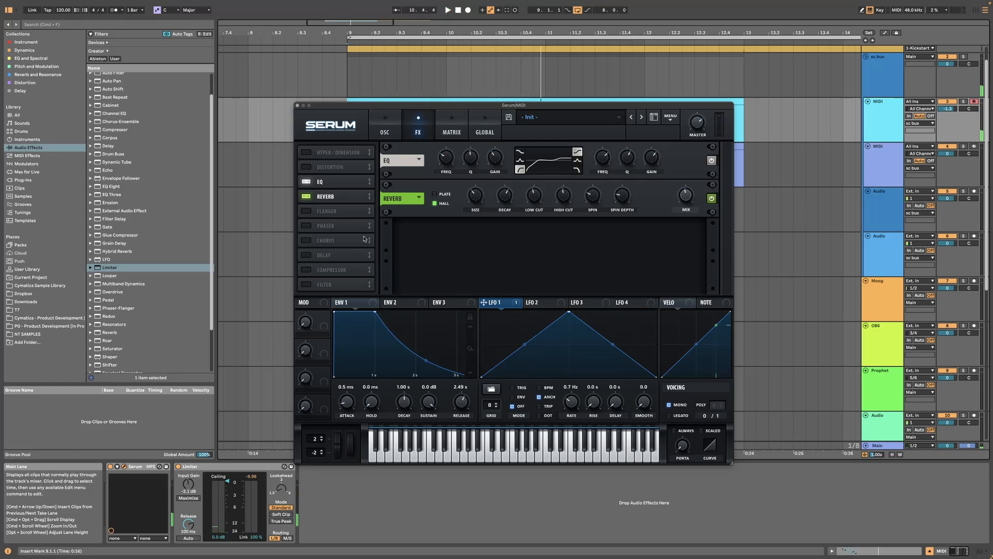
pyautogui.click(307, 241)
pyautogui.moveTo(340, 240); pyautogui.dragTo(348, 182)
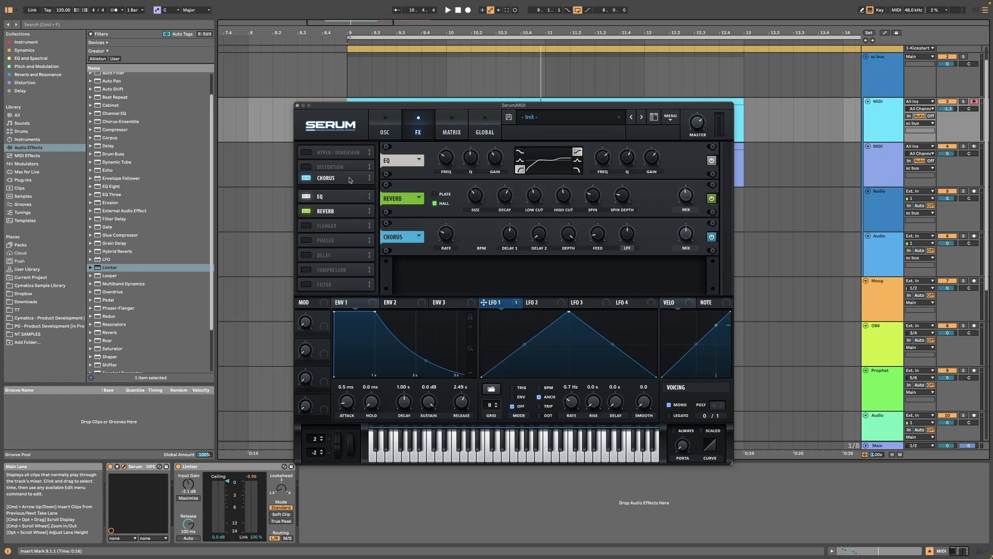
pyautogui.click(306, 182)
# Enable the Hyper/Dimension effect and adjust the Hyper detune to about 30% while auditioning the clip.
pyautogui.click(306, 154)
pyautogui.press('space')
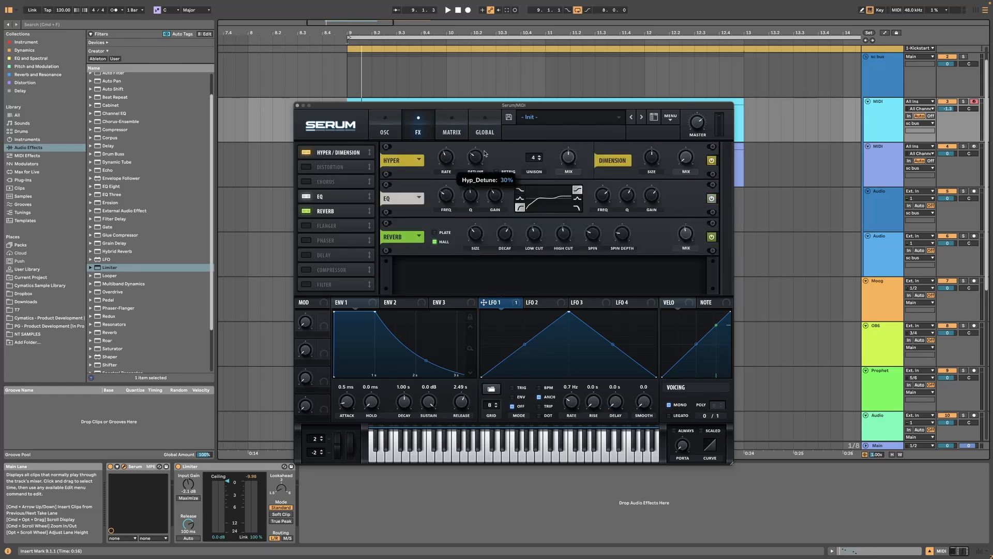
# Try adjusting oscillator A's unison voice count while auditioning the clip.
pyautogui.click(392, 128)
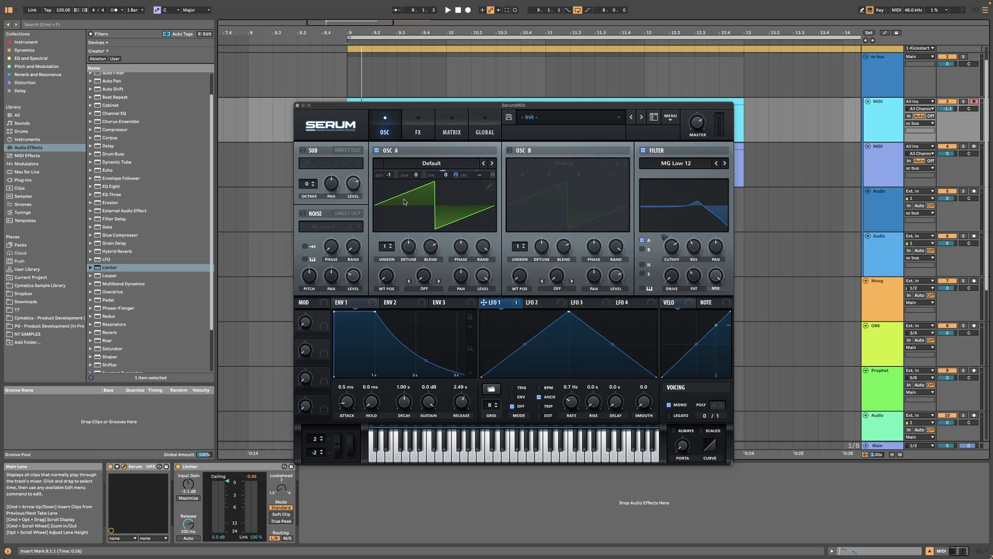
pyautogui.moveTo(392, 250)
pyautogui.mouseDown()
pyautogui.moveTo(391, 227)
pyautogui.moveTo(414, 235)
pyautogui.moveTo(409, 269)
pyautogui.moveTo(411, 253)
pyautogui.moveTo(395, 264)
pyautogui.mouseUp()
pyautogui.press('space')
# Turn the Hyper/Dimension effect back on and set the Hyper mix to about 35% while auditioning the clip.
pyautogui.click(418, 129)
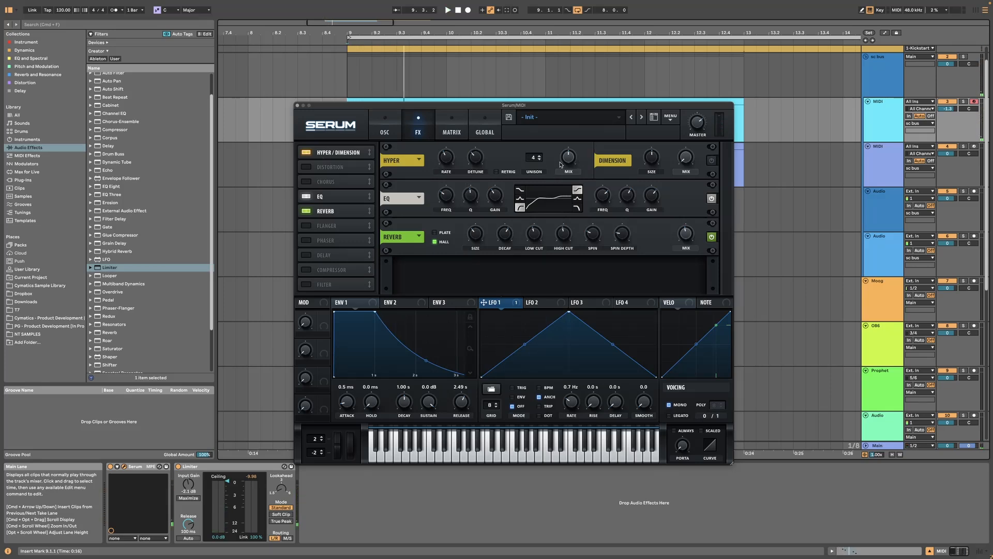
pyautogui.click(712, 161)
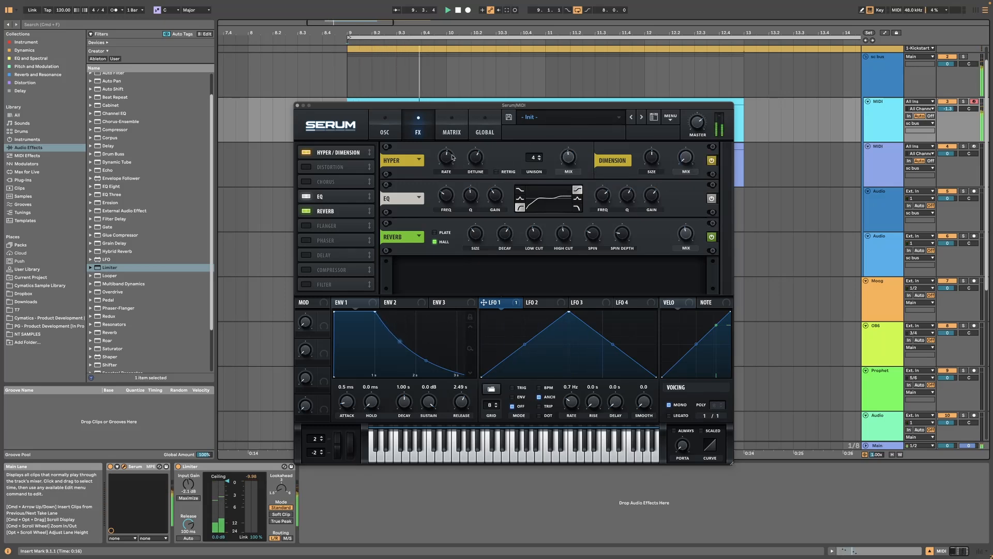
pyautogui.press('space')
pyautogui.moveTo(568, 156); pyautogui.dragTo(569, 167)
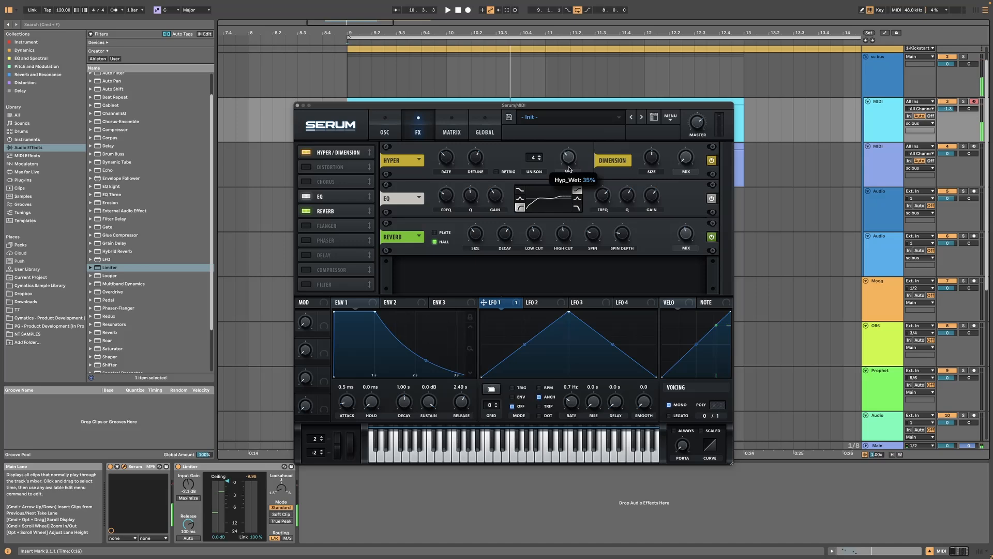
# Set the Hyper rate to about 31% while auditioning the clip.
pyautogui.moveTo(449, 159); pyautogui.dragTo(449, 161)
pyautogui.press('space')
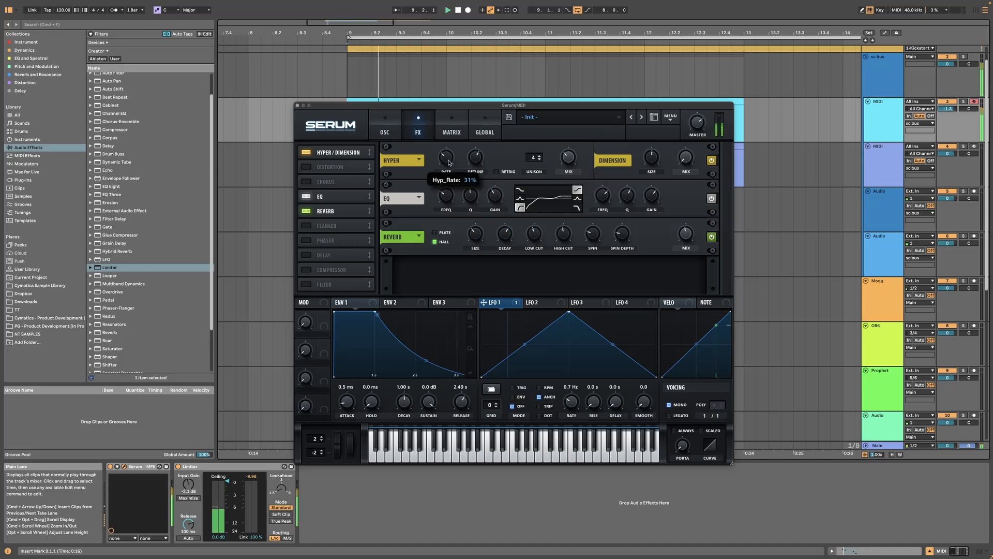
pyautogui.press('space')
pyautogui.press('space')
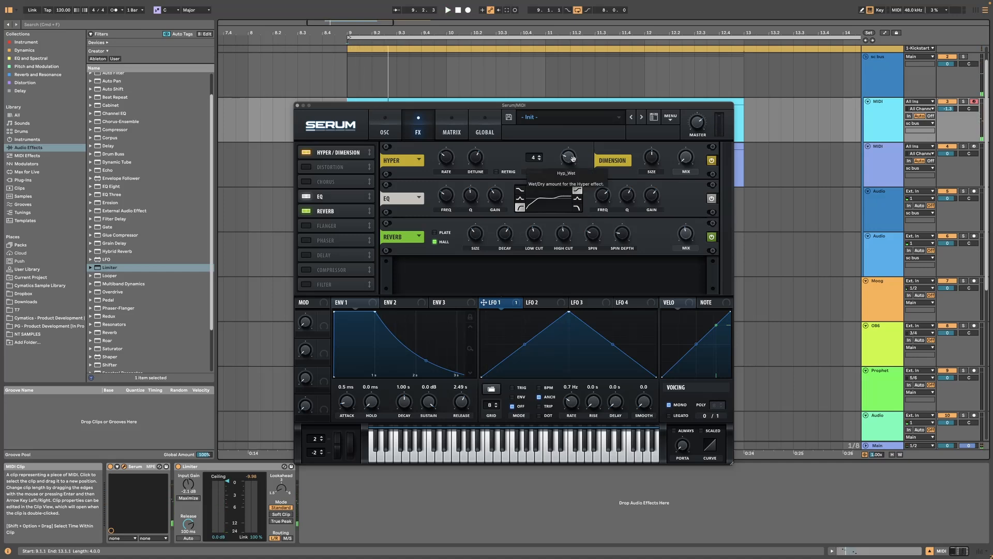
# Turn off the Hyper/Dimension effect and fine-tune the reverb mix while auditioning the clip.
pyautogui.click(306, 152)
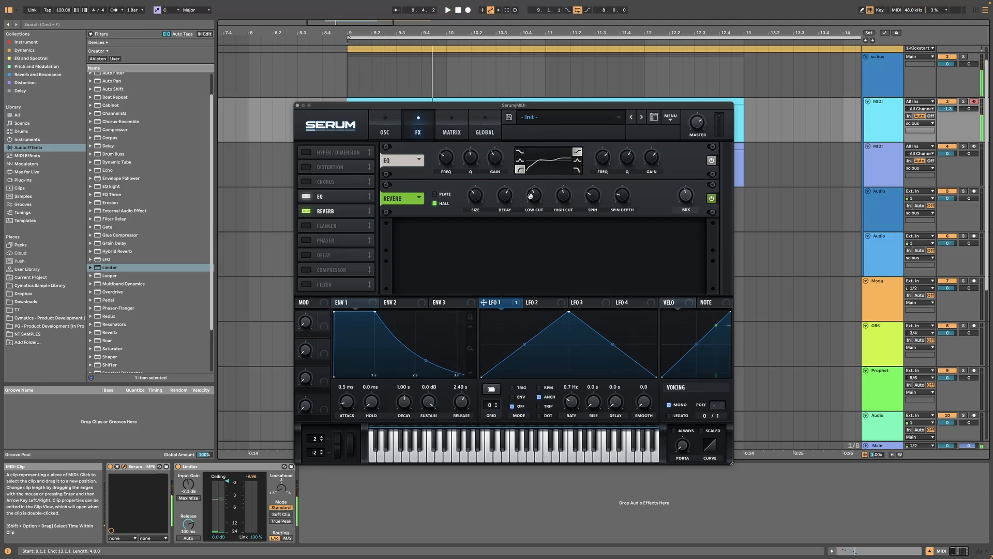
pyautogui.press('space')
pyautogui.moveTo(691, 199); pyautogui.dragTo(691, 201)
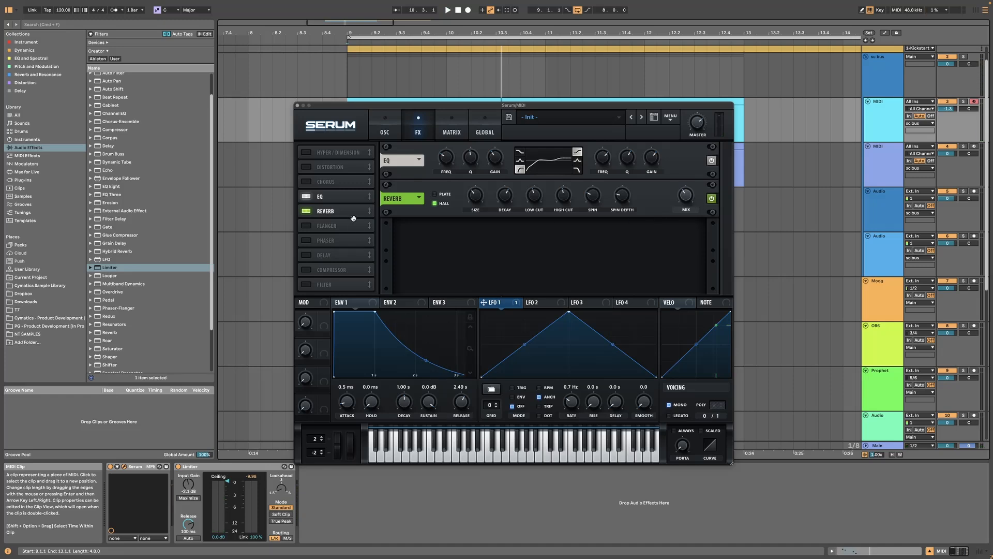
# Enable a distortion effect in Tape Sat. mode, adjust its drive and move it between the EQ and the reverb.
pyautogui.click(306, 166)
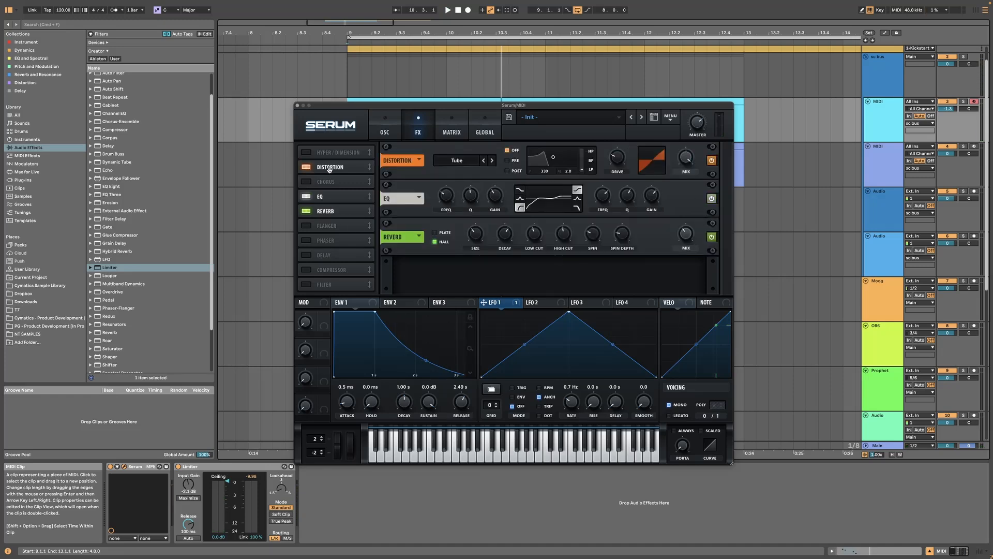
pyautogui.click(449, 162)
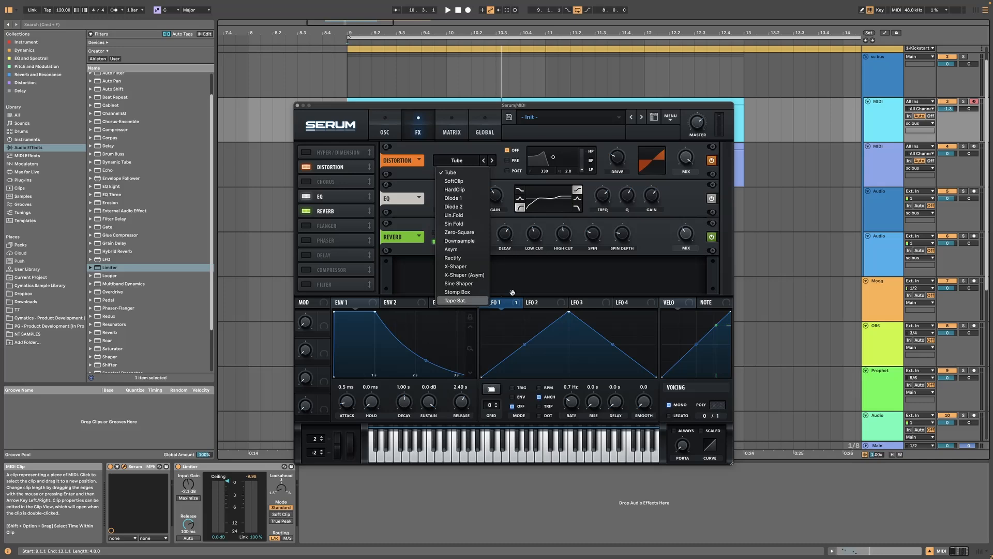
pyautogui.click(474, 301)
pyautogui.moveTo(612, 162)
pyautogui.mouseDown()
pyautogui.moveTo(620, 132)
pyautogui.moveTo(619, 155)
pyautogui.mouseUp()
pyautogui.moveTo(331, 167); pyautogui.dragTo(331, 202)
# Fine-tune the tape saturation drive while auditioning the clip.
pyautogui.press('space')
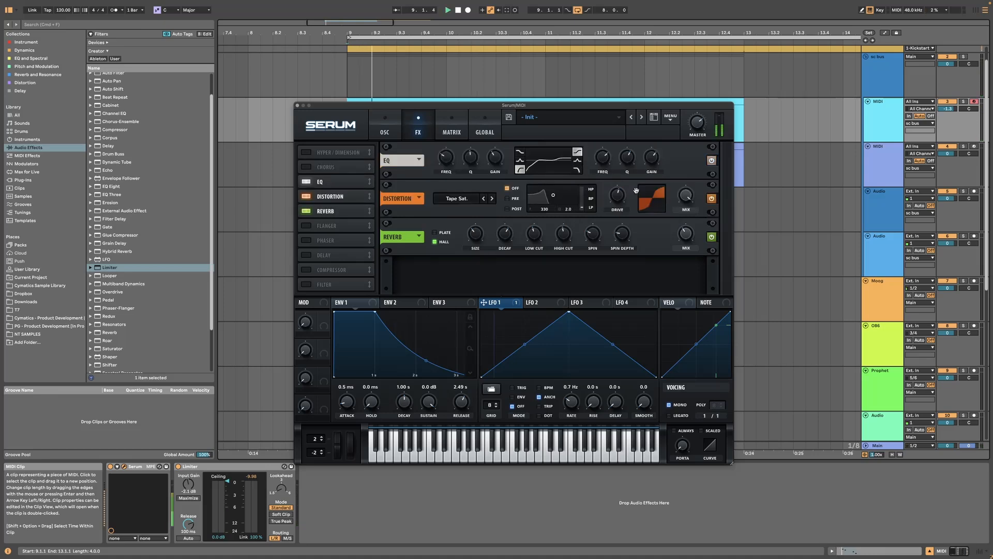
pyautogui.moveTo(619, 199)
pyautogui.mouseDown()
pyautogui.moveTo(621, 181)
pyautogui.moveTo(618, 202)
pyautogui.mouseUp()
pyautogui.press('space')
pyautogui.press('space')
# Adjust the distortion mix to about 75% while auditioning the clip.
pyautogui.moveTo(686, 197)
pyautogui.mouseDown()
pyautogui.moveTo(676, 238)
pyautogui.moveTo(692, 196)
pyautogui.mouseUp()
pyautogui.press('space')
pyautogui.press('space')
pyautogui.press('space')
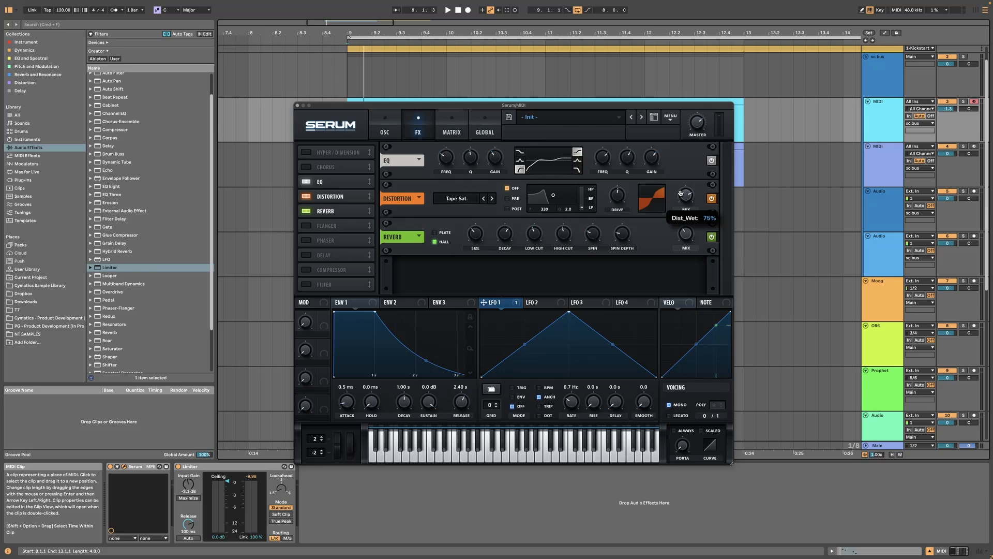
pyautogui.press('space')
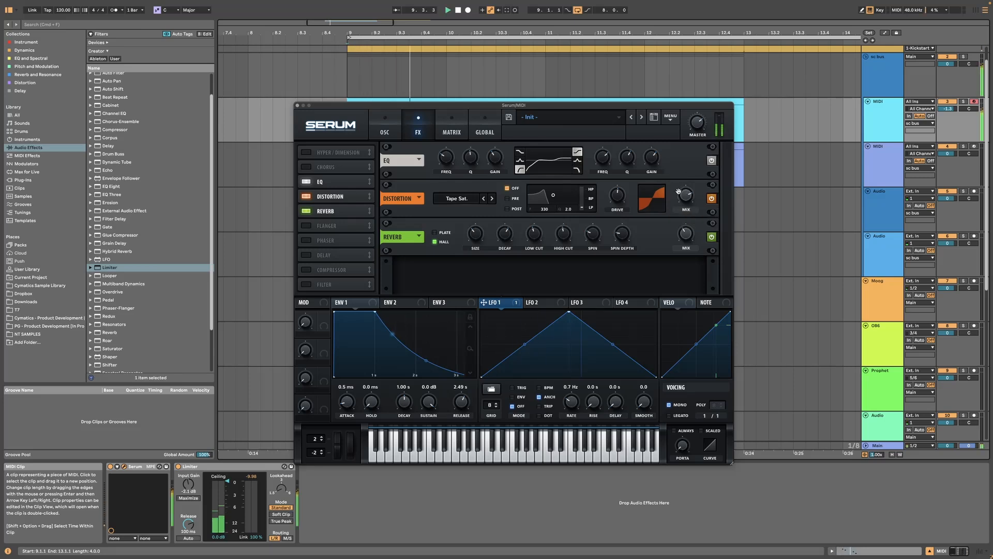
pyautogui.moveTo(679, 194); pyautogui.dragTo(678, 202)
# Assign Macro 1 as the aux source of the Chaos1 modulation on oscillator A's coarse pitch and raise its amount slightly.
pyautogui.click(452, 129)
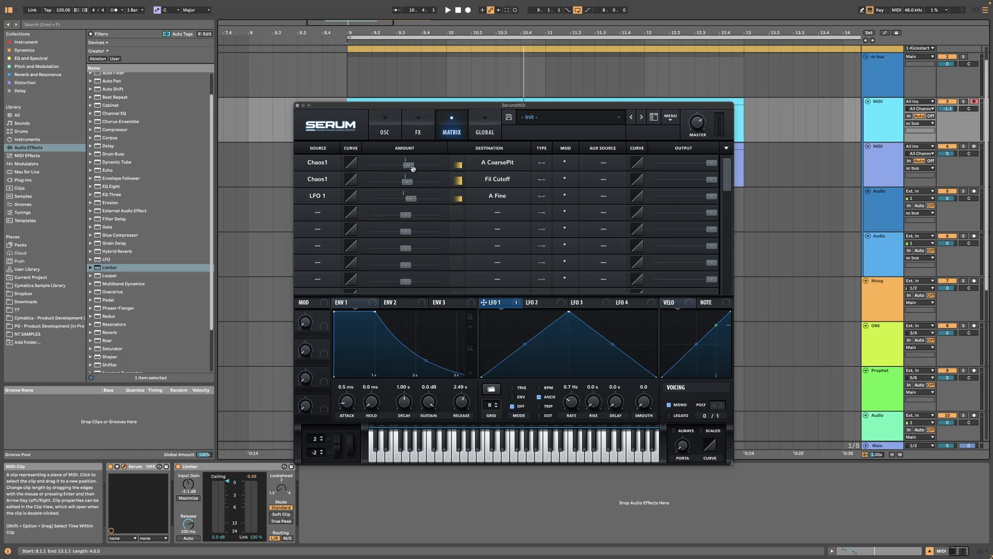
pyautogui.moveTo(409, 166)
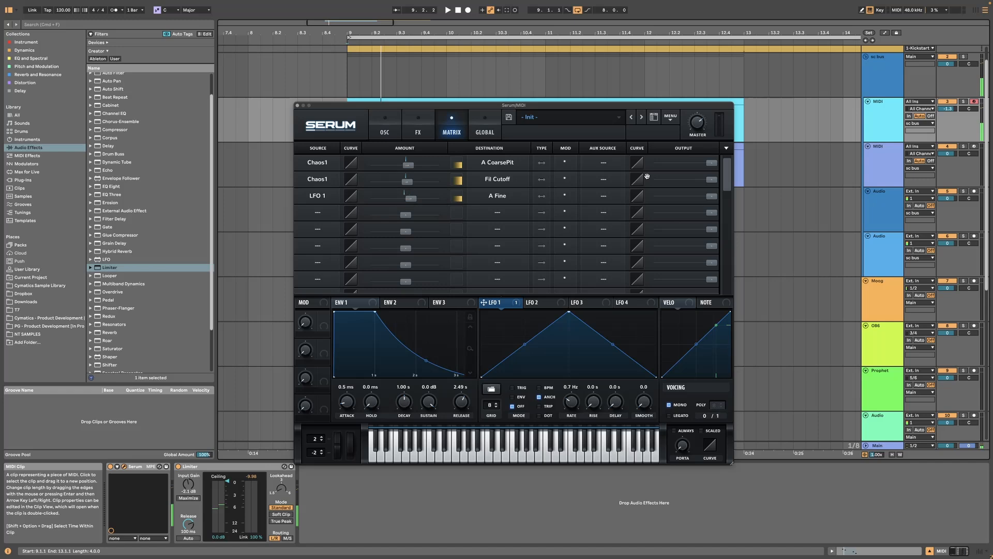
pyautogui.click(584, 167)
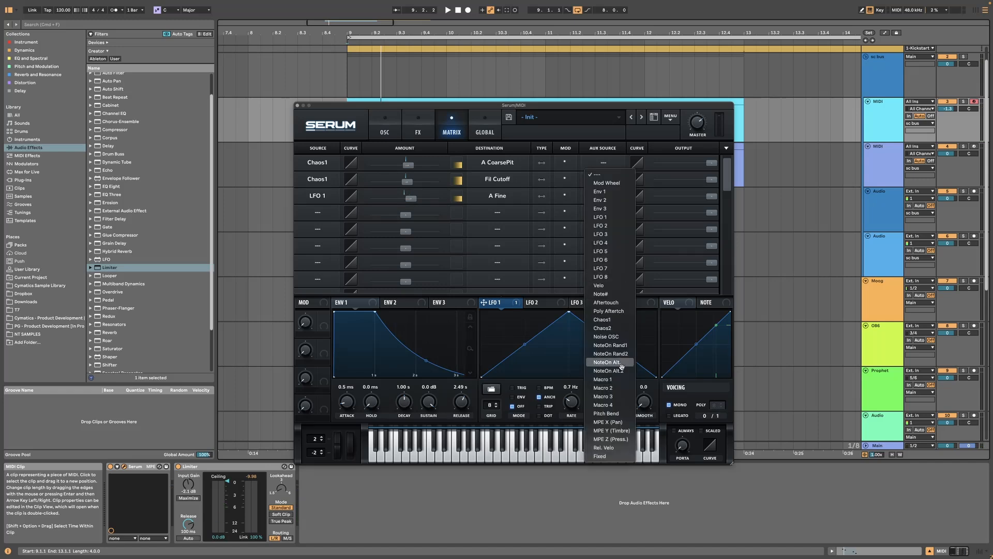
pyautogui.click(603, 376)
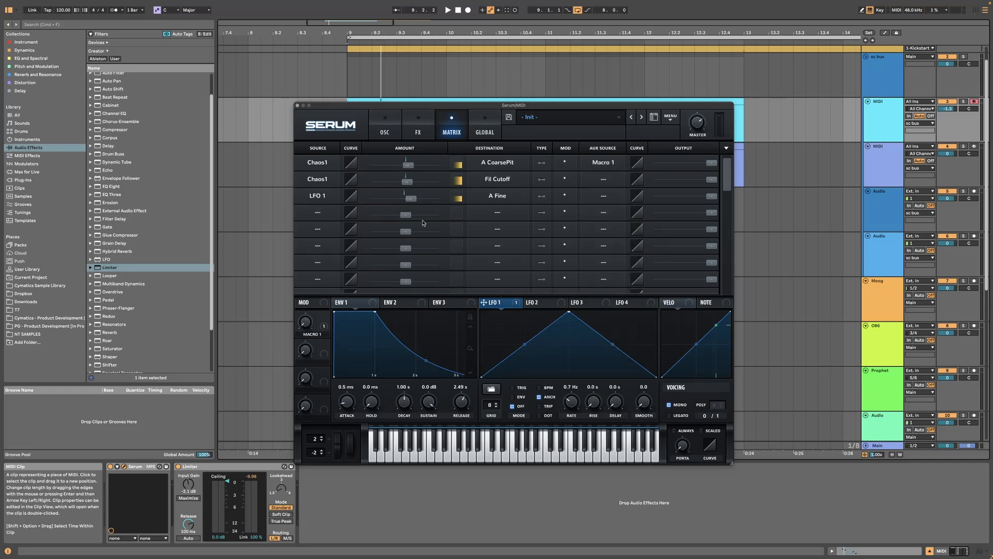
pyautogui.moveTo(408, 166); pyautogui.dragTo(413, 165)
# Sweep Macro 1 while playing the clip to audition its control over the chaos pitch modulation.
pyautogui.moveTo(305, 322); pyautogui.dragTo(305, 310)
pyautogui.press('space')
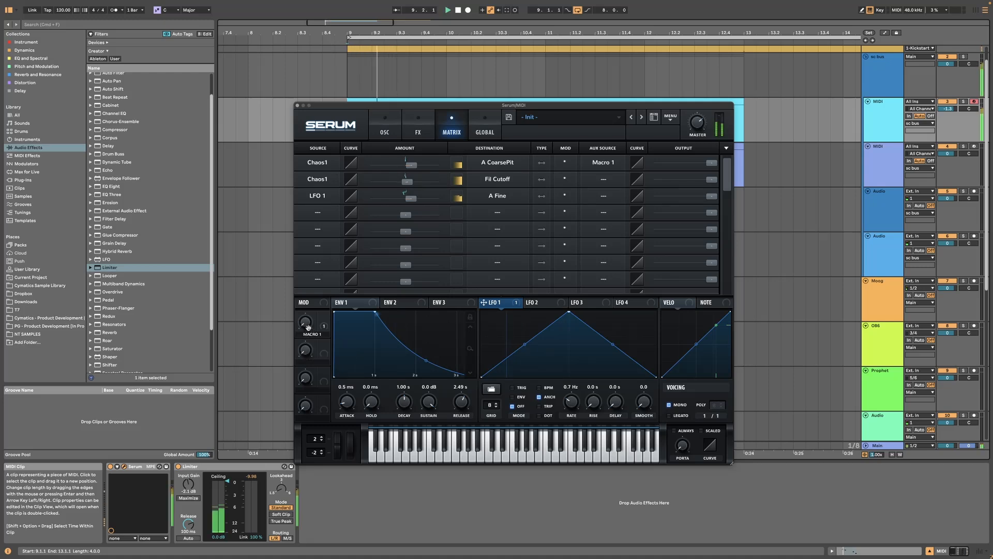
pyautogui.moveTo(307, 327); pyautogui.dragTo(314, 294)
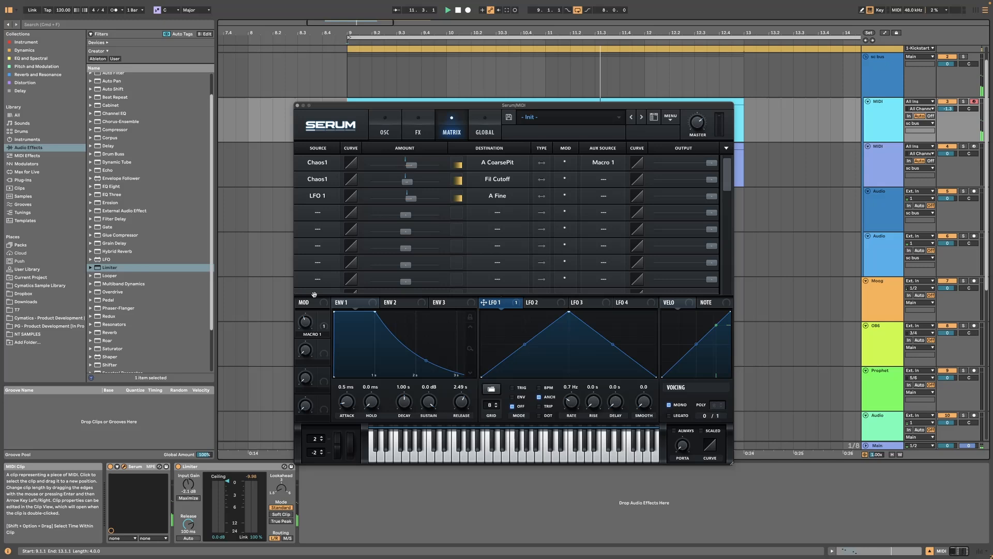
pyautogui.click(485, 128)
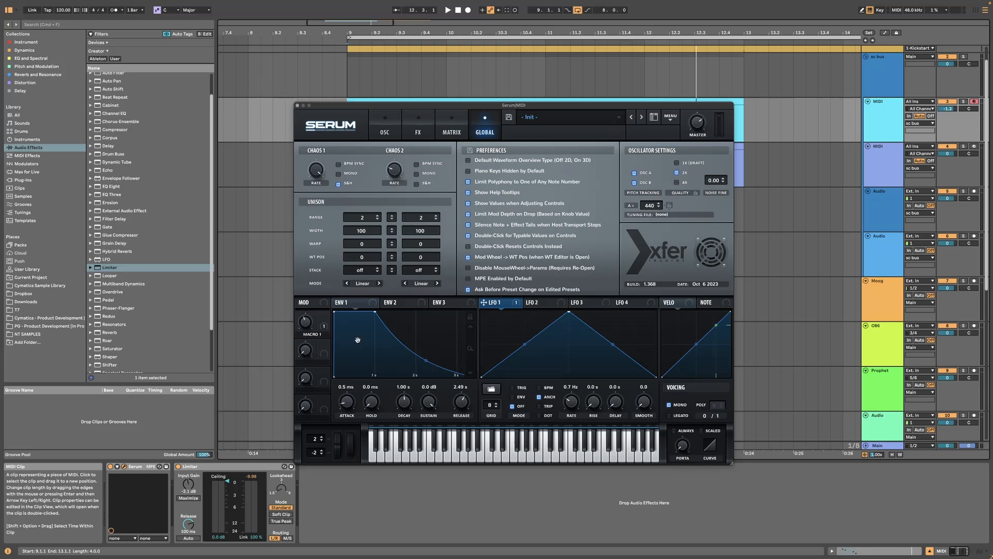
pyautogui.moveTo(307, 322)
pyautogui.press('space')
pyautogui.moveTo(309, 313); pyautogui.dragTo(309, 317)
# Move the Serum window up and adjust the Chaos 1 rate to about 12.1 Hz while auditioning the clip.
pyautogui.moveTo(380, 106); pyautogui.dragTo(381, 83)
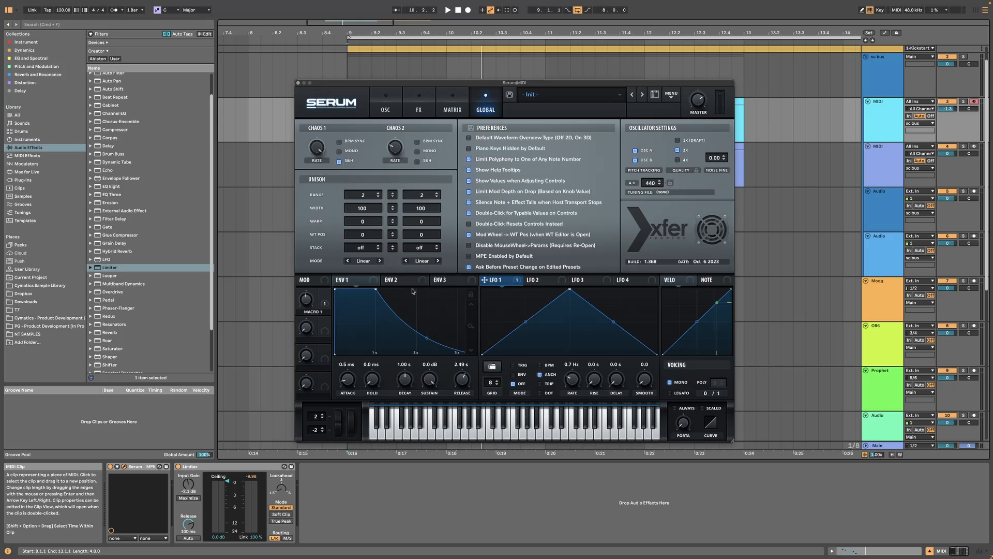
pyautogui.click(431, 108)
pyautogui.click(450, 110)
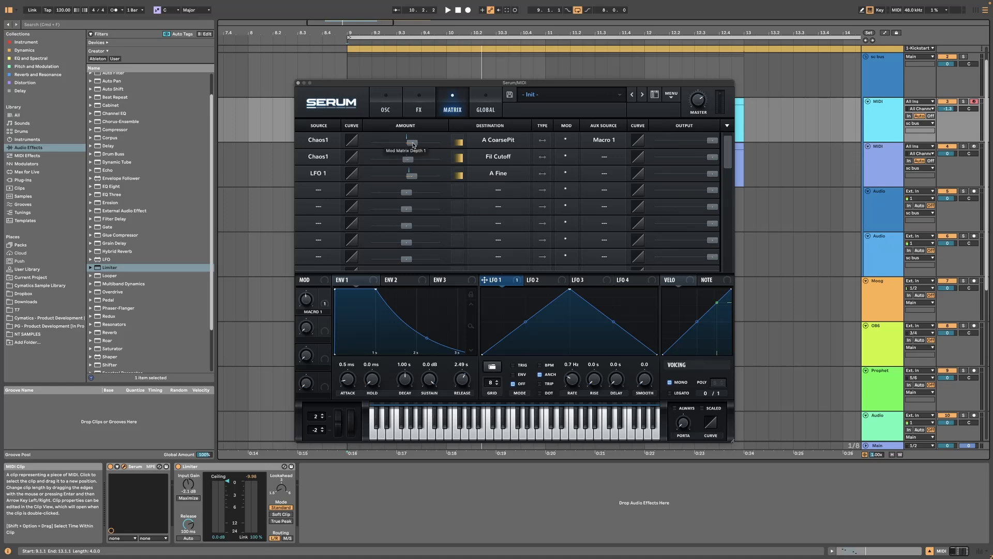
pyautogui.click(485, 108)
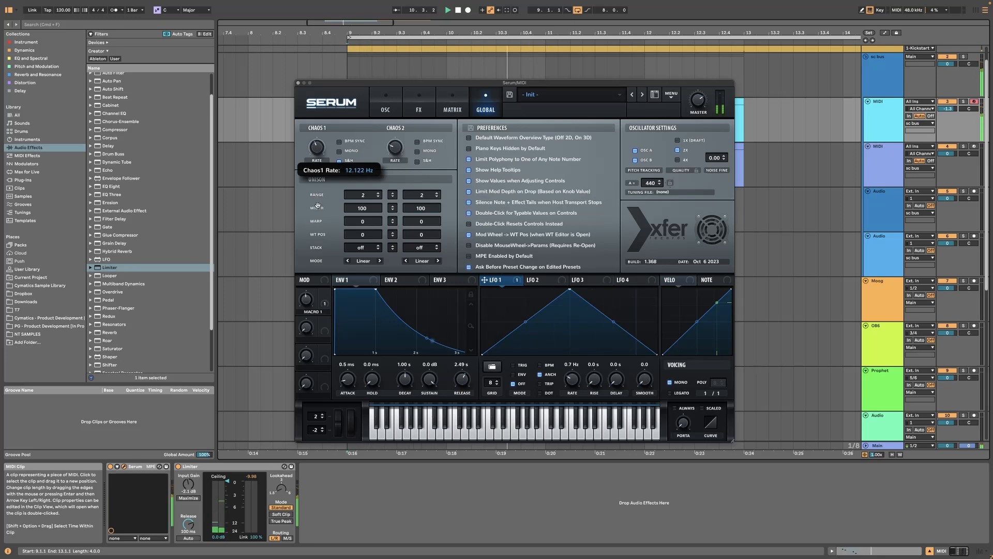
# Increase the Chaos1 modulation amount on oscillator A's coarse pitch and return to the chaos rate settings.
pyautogui.click(452, 107)
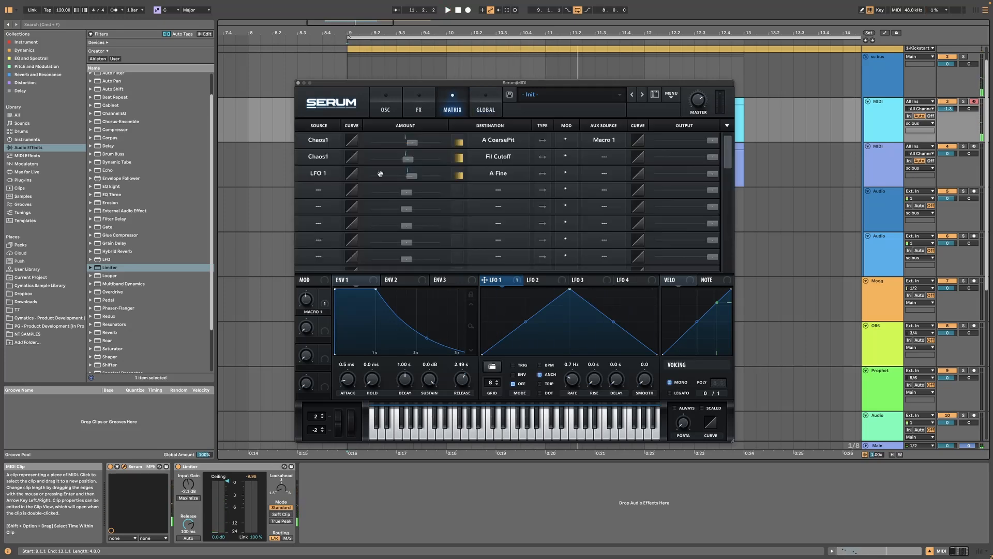
pyautogui.moveTo(410, 140)
pyautogui.mouseDown()
pyautogui.moveTo(458, 149)
pyautogui.moveTo(430, 143)
pyautogui.mouseUp()
pyautogui.click(485, 106)
pyautogui.click(452, 108)
pyautogui.click(484, 110)
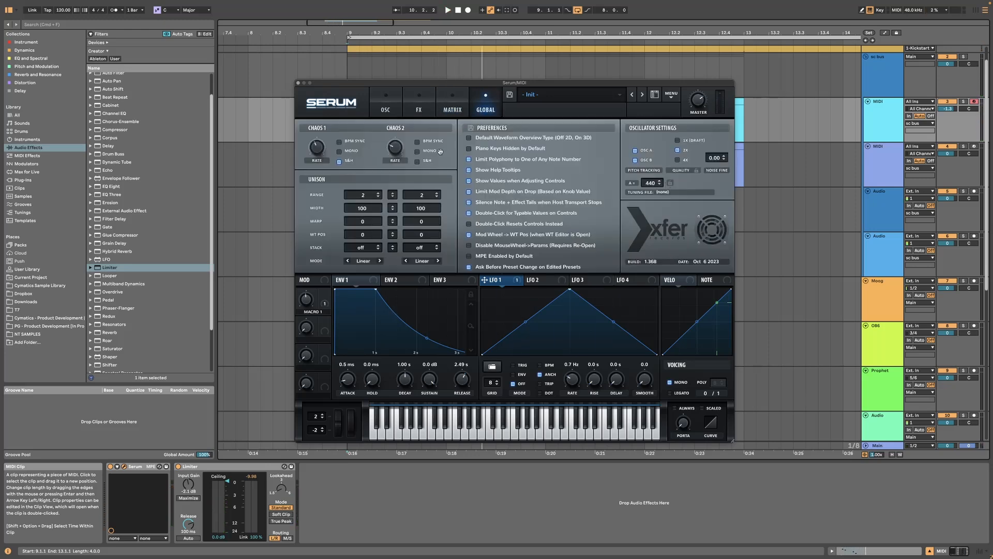